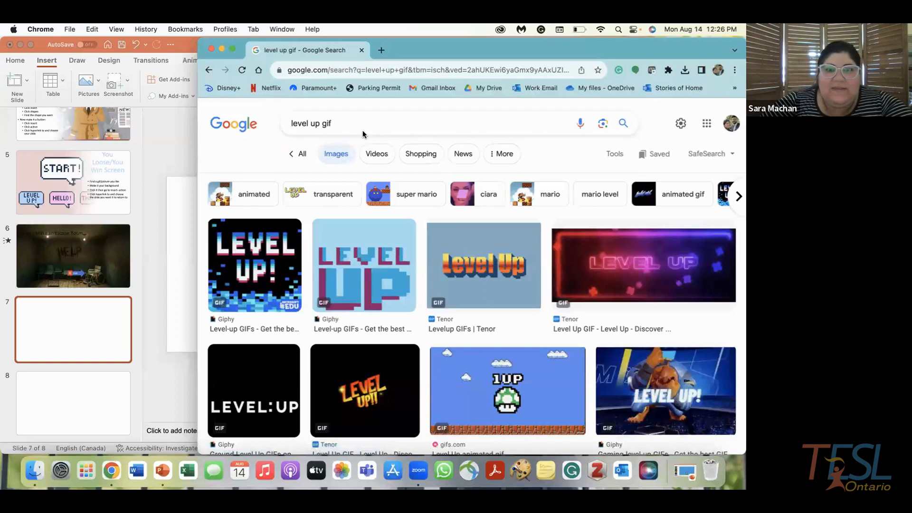
- Browse the level up GIF results and copy the enlarged 1UP mushroom image from gifs.com
{"action": "scroll", "coordinate": [475, 216], "scroll_direction": "down", "scroll_amount": 1}
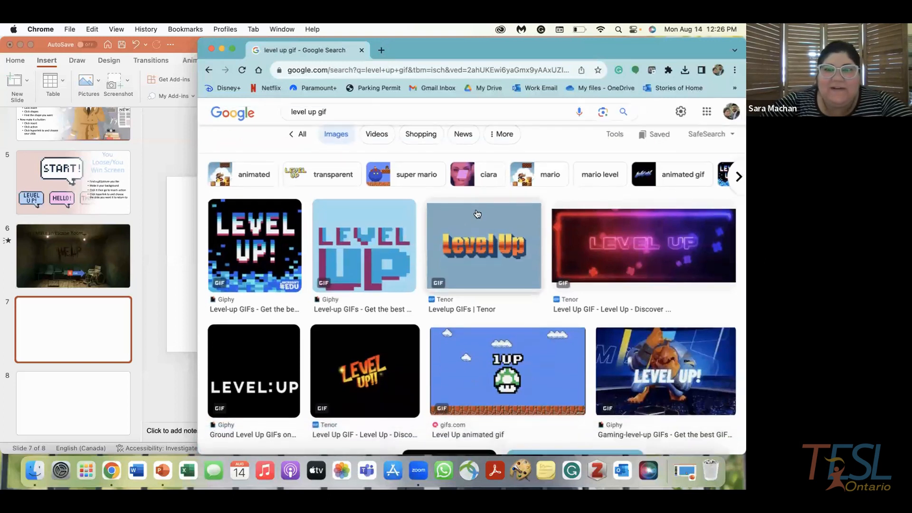
{"action": "left_click", "coordinate": [477, 214]}
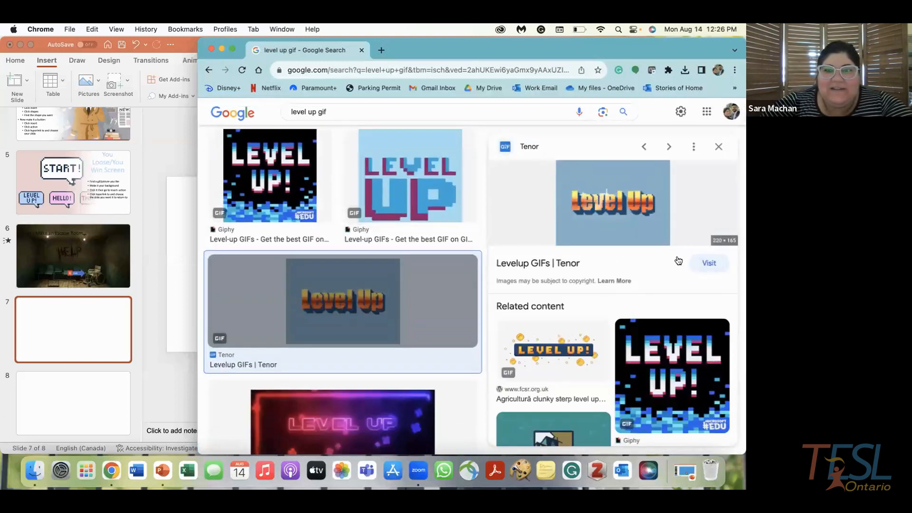
{"action": "left_click", "coordinate": [309, 163]}
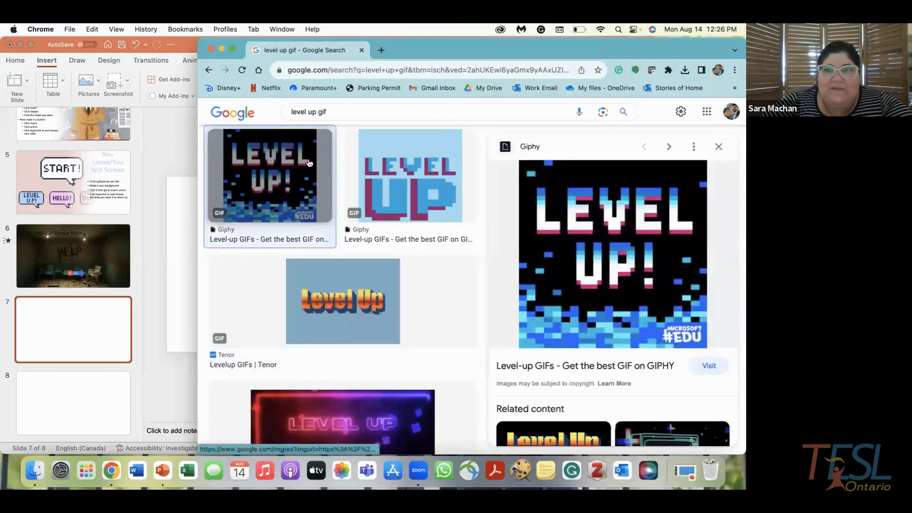
{"action": "scroll", "coordinate": [444, 238], "scroll_direction": "down", "scroll_amount": 10}
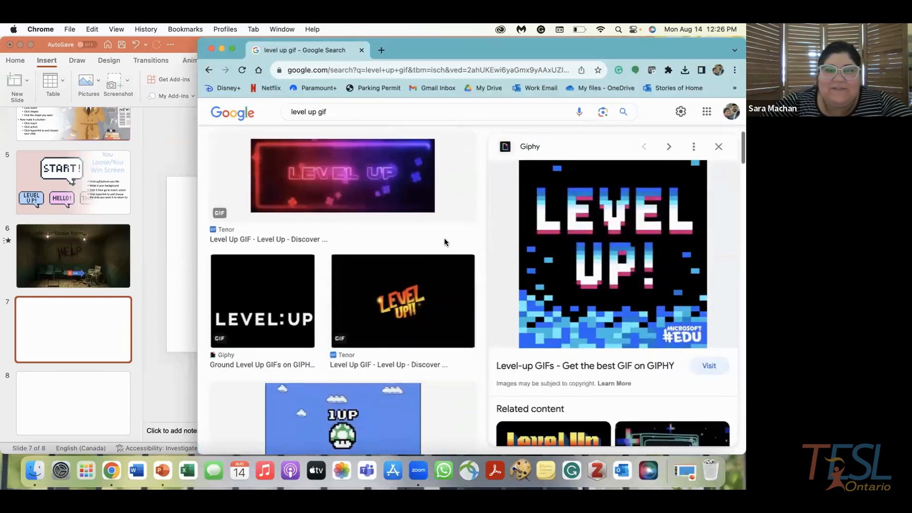
{"action": "left_click", "coordinate": [392, 253]}
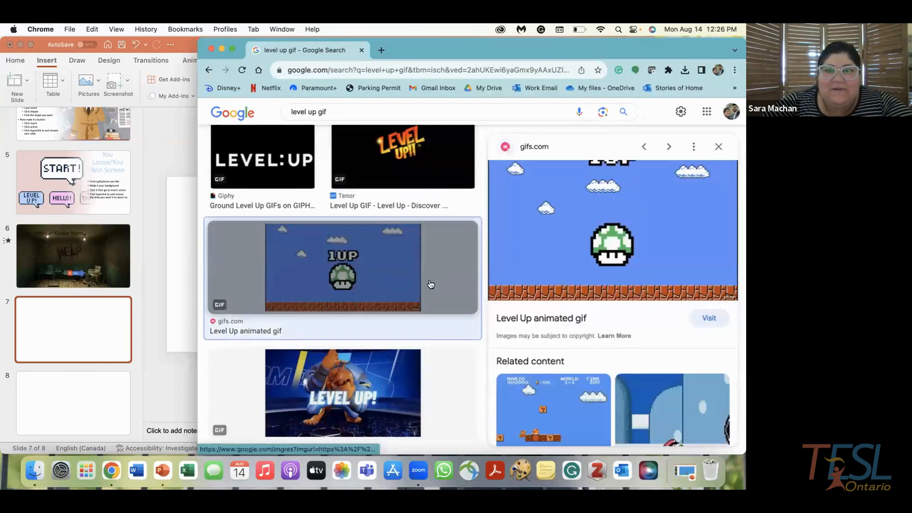
{"action": "scroll", "coordinate": [428, 285], "scroll_direction": "down", "scroll_amount": 2}
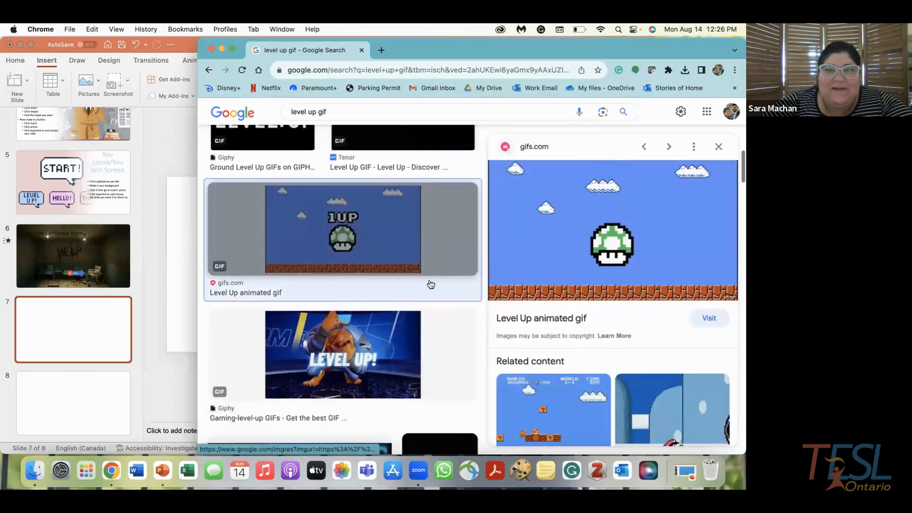
{"action": "right_click", "coordinate": [648, 190]}
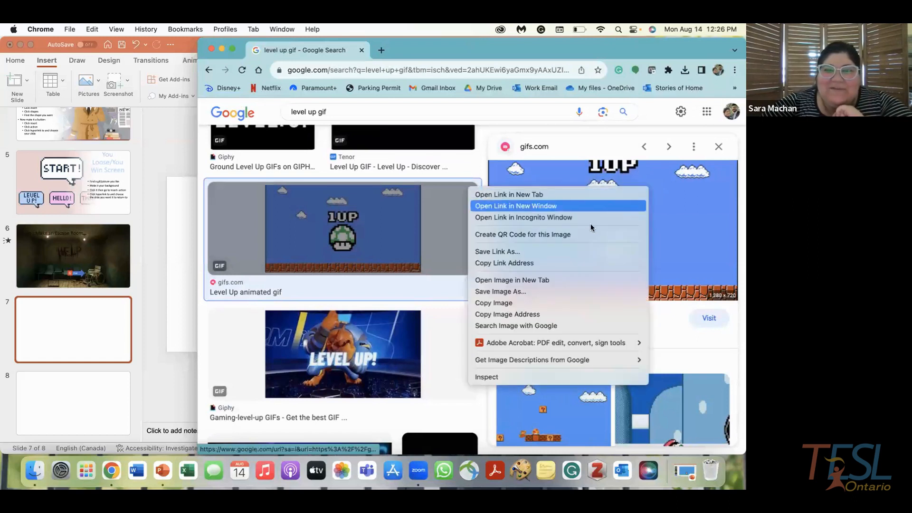
{"action": "left_click", "coordinate": [546, 300]}
- Switch to the Escape Rooms presentation in PowerPoint and paste the 1UP mushroom GIF onto blank slide 7
{"action": "left_click", "coordinate": [158, 313]}
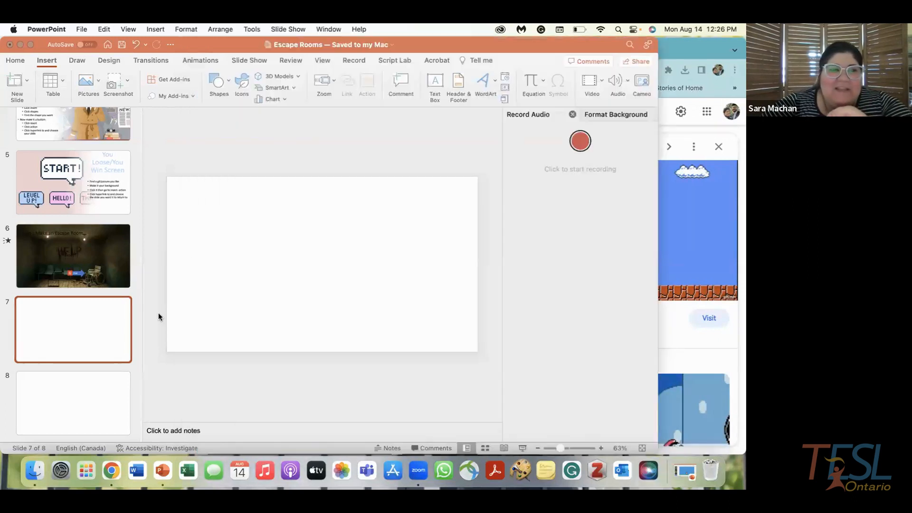
{"action": "key", "text": "super+v"}
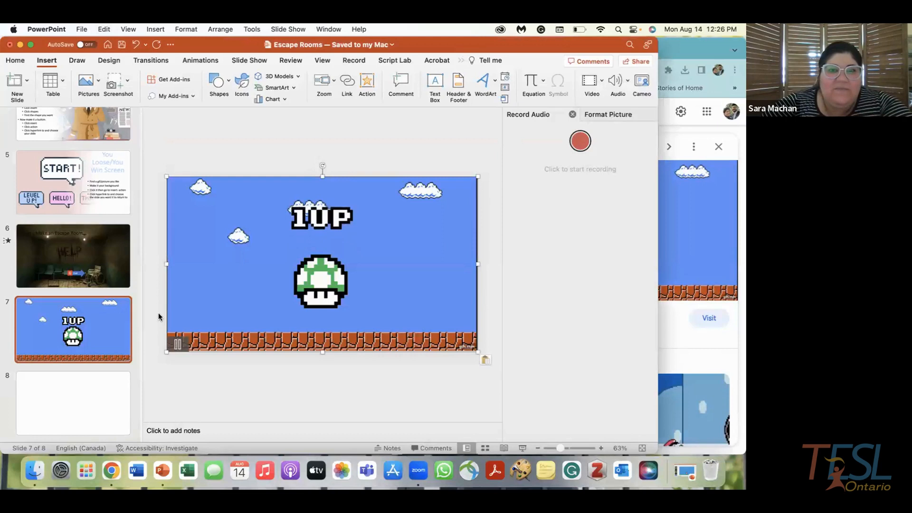
{"action": "left_click", "coordinate": [352, 141]}
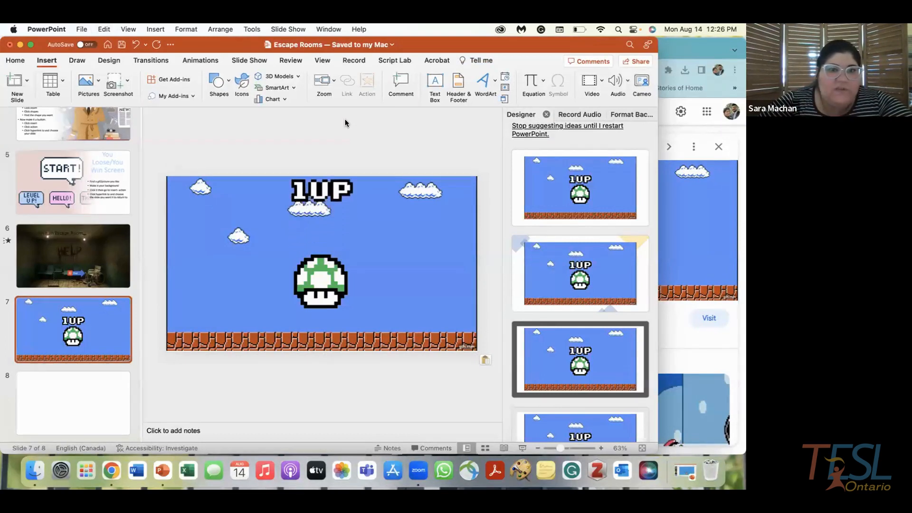
{"action": "mouse_move", "coordinate": [286, 291]}
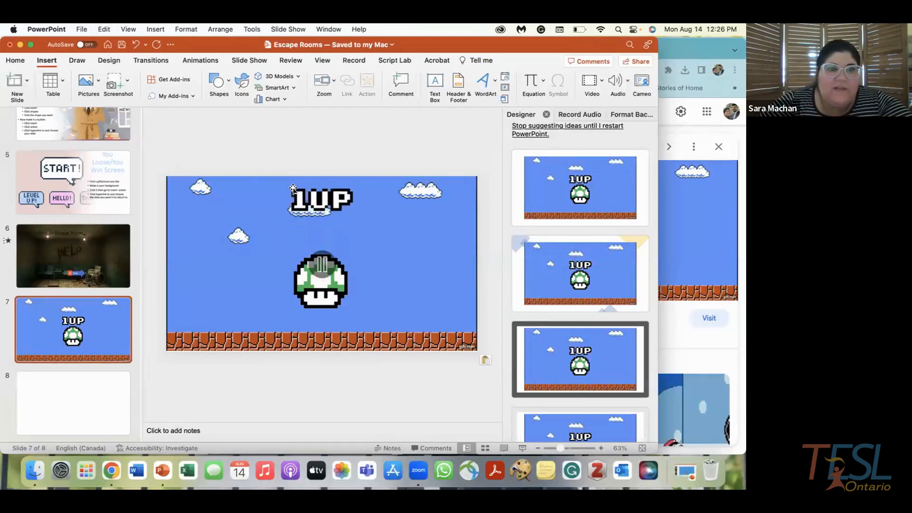
- Select blank slide 8, switch back to Chrome and search Google Images for "try again gif"
{"action": "left_click", "coordinate": [117, 392]}
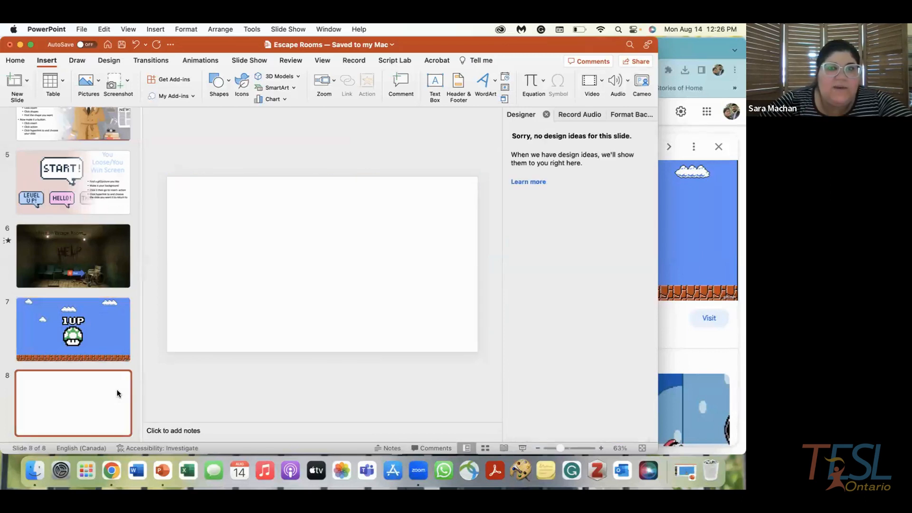
{"action": "left_click", "coordinate": [695, 46]}
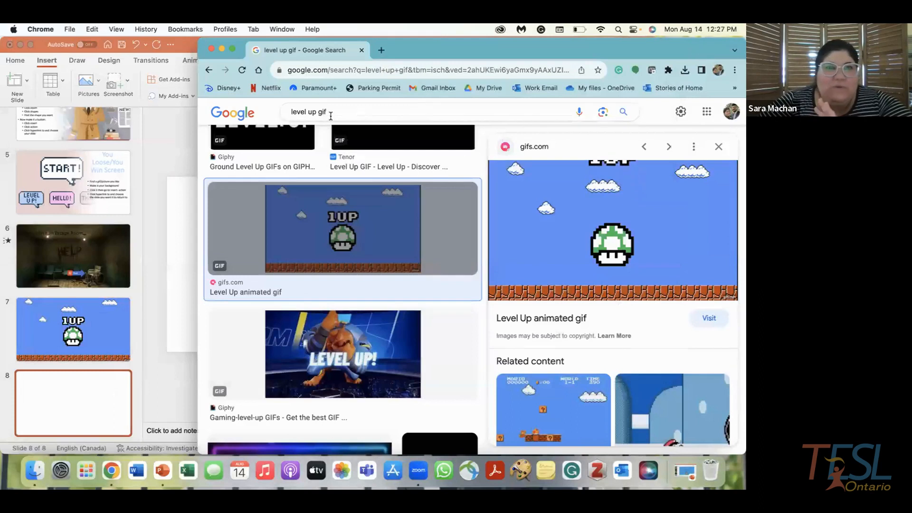
{"action": "left_click", "coordinate": [315, 111]}
{"action": "key", "text": "BackSpace"}
{"action": "key", "text": "BackSpace"}
{"action": "key", "text": "BackSpace"}
{"action": "key", "text": "BackSpace"}
{"action": "key", "text": "BackSpace"}
{"action": "key", "text": "BackSpace"}
{"action": "key", "text": "BackSpace"}
{"action": "key", "text": "BackSpace"}
{"action": "type", "text": "try a"}
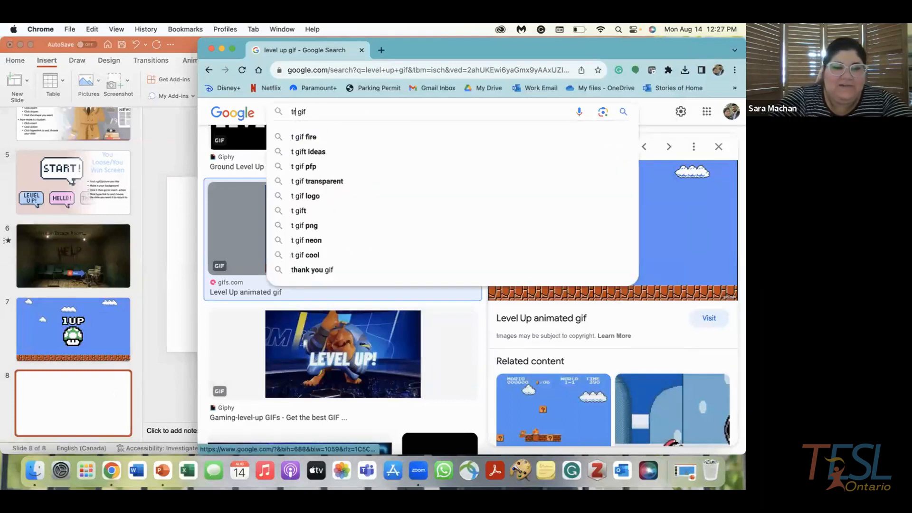
{"action": "type", "text": "gain"}
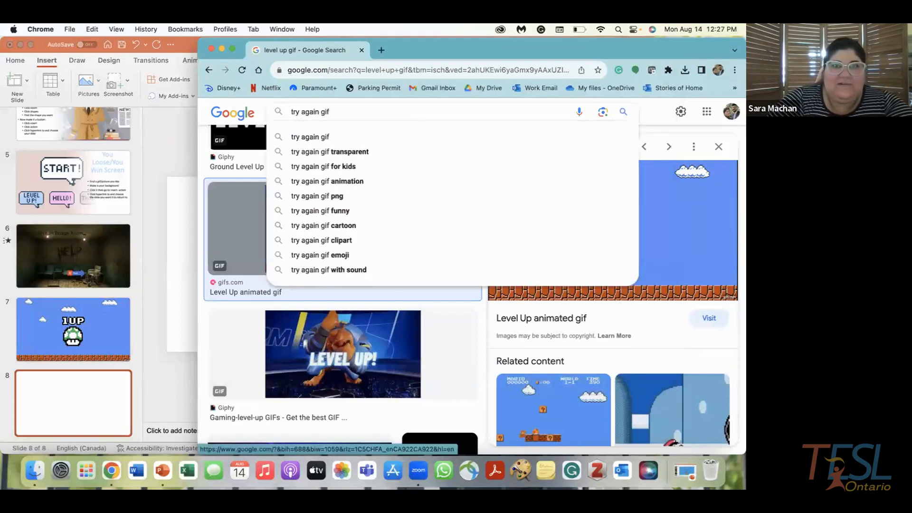
{"action": "key", "text": "Return"}
- Open the skull "Try Again" GIF from Giphy in the results and copy the image
{"action": "scroll", "coordinate": [555, 236], "scroll_direction": "down", "scroll_amount": 2}
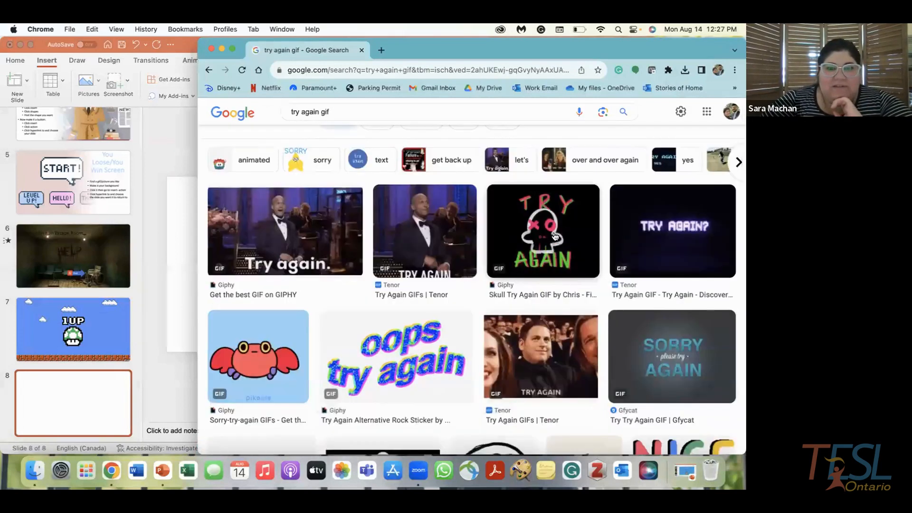
{"action": "left_click", "coordinate": [555, 236]}
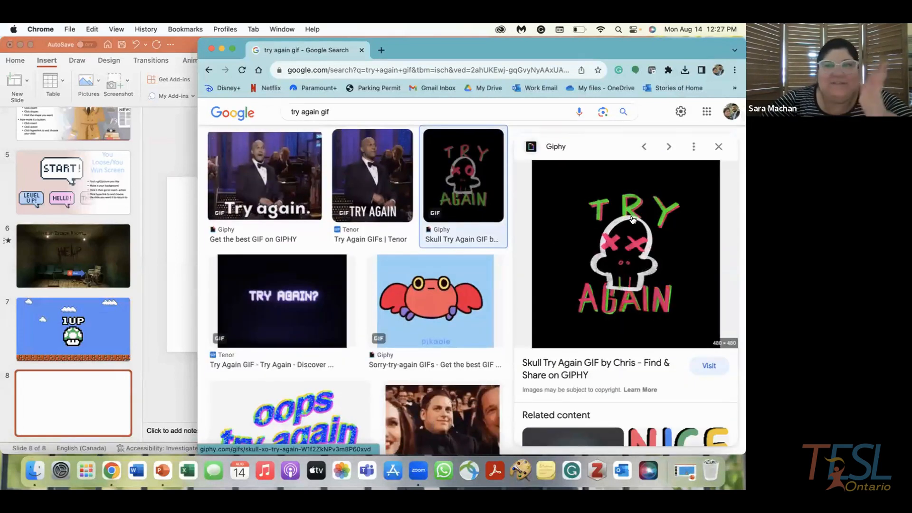
{"action": "right_click", "coordinate": [633, 220]}
{"action": "left_click", "coordinate": [535, 326]}
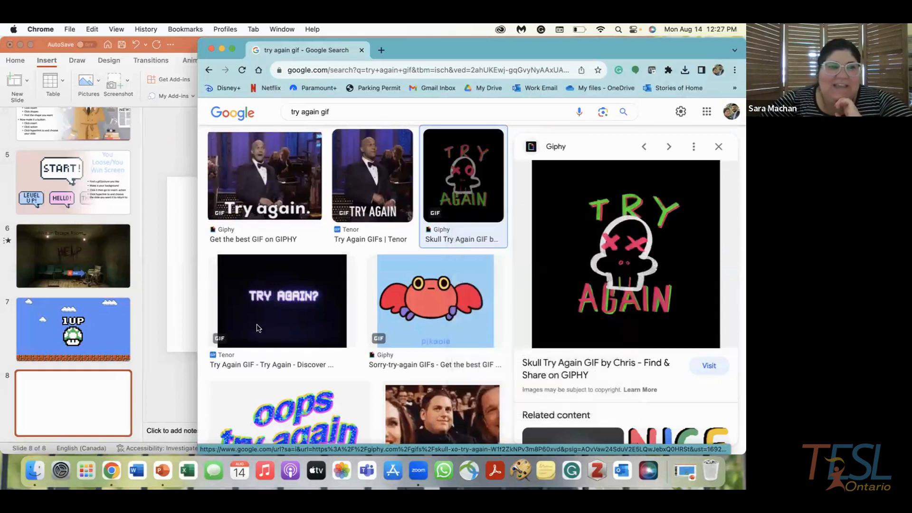
- Switch to PowerPoint, paste the skull GIF onto slide 8 and stretch it to fill the whole slide
{"action": "key", "text": "super+Tab"}
{"action": "key", "text": "super+v"}
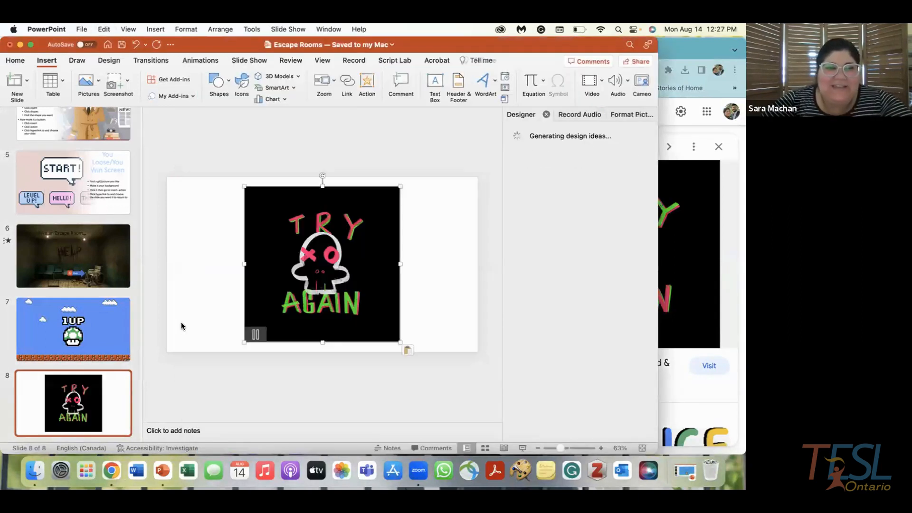
{"action": "left_click_drag", "start_coordinate": [317, 278], "coordinate": [239, 269]}
{"action": "left_click_drag", "start_coordinate": [322, 331], "coordinate": [343, 351]}
{"action": "left_click_drag", "start_coordinate": [342, 265], "coordinate": [501, 262]}
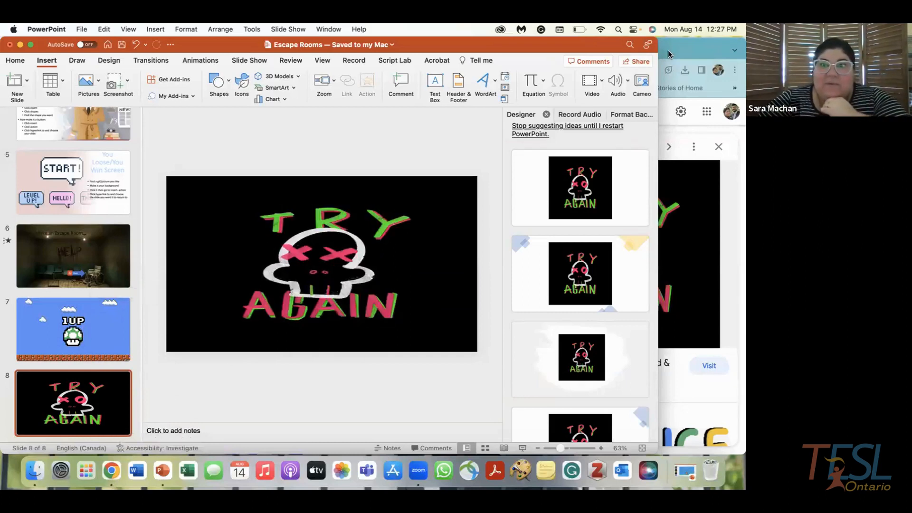
- Examine slide 19 of the Phonemic Escape Room presentation as an example, then return to the Escape Rooms presentation
{"action": "left_click", "coordinate": [111, 470]}
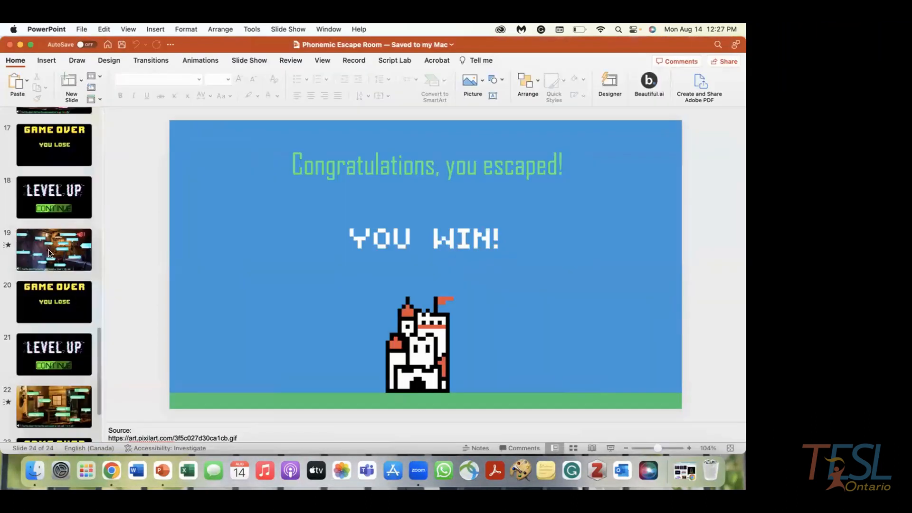
{"action": "left_click", "coordinate": [50, 253]}
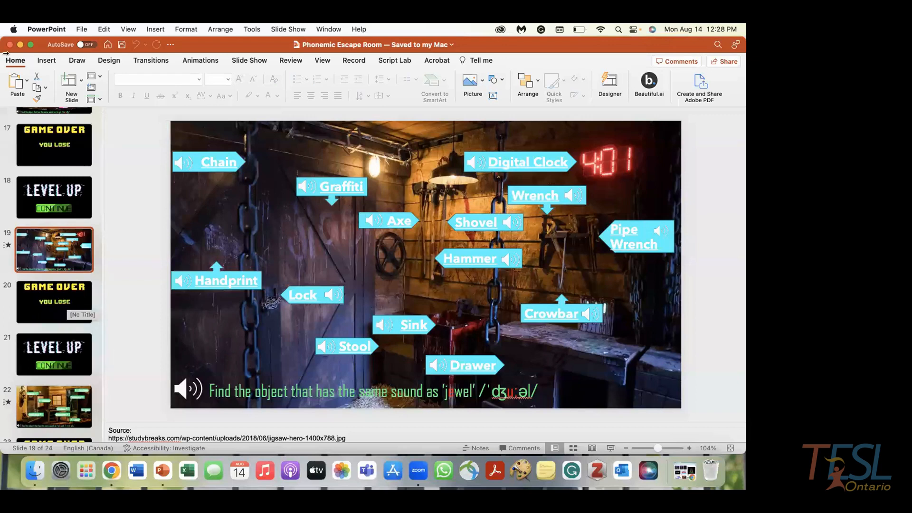
{"action": "left_click", "coordinate": [20, 45]}
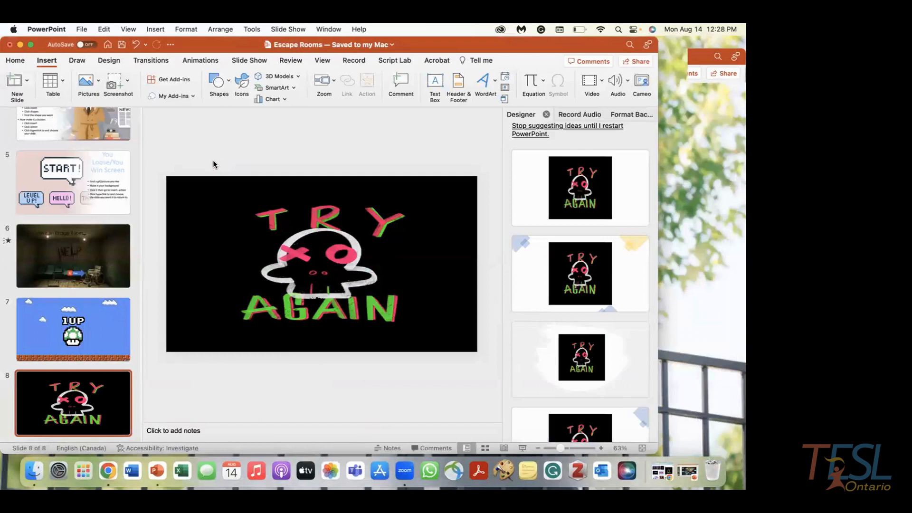
- On slide 6, set the Chair arrow's click action to hyperlink to Slide 7
{"action": "left_click", "coordinate": [67, 270]}
{"action": "left_click_drag", "start_coordinate": [269, 348], "coordinate": [267, 346]}
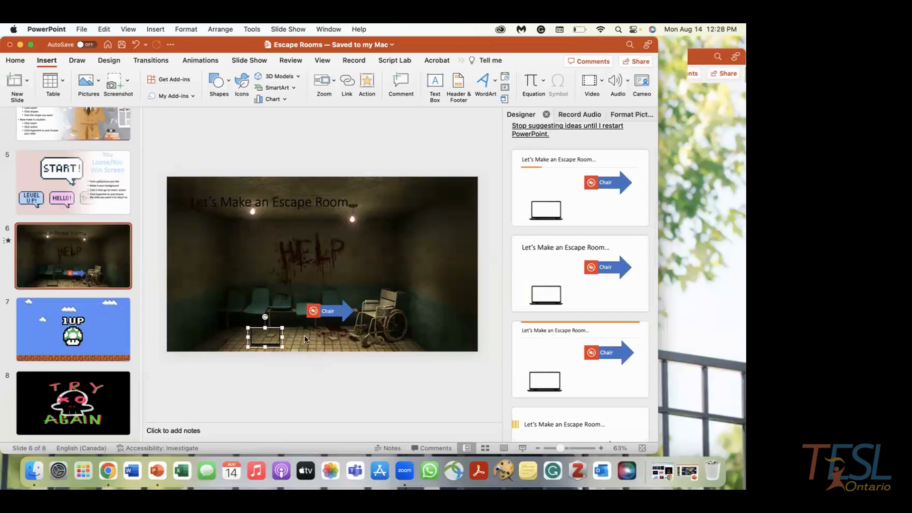
{"action": "left_click", "coordinate": [348, 311]}
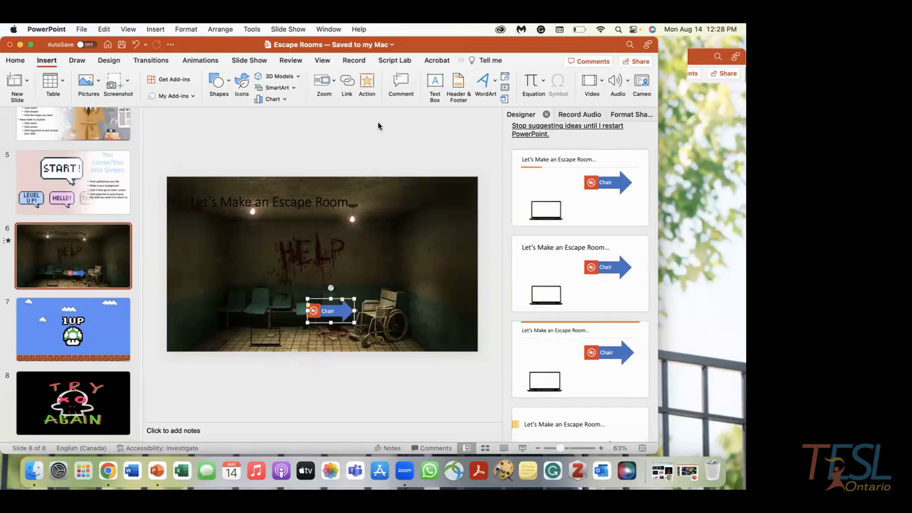
{"action": "left_click", "coordinate": [368, 82]}
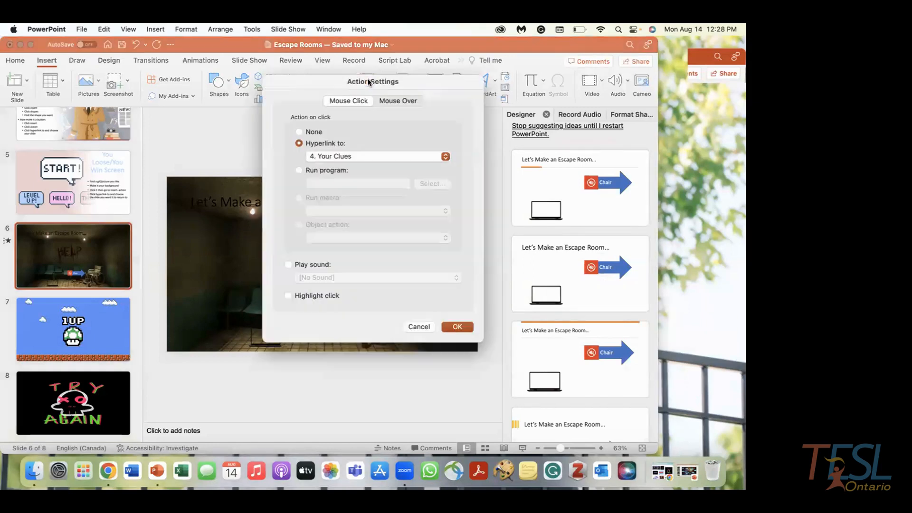
{"action": "left_click", "coordinate": [352, 156]}
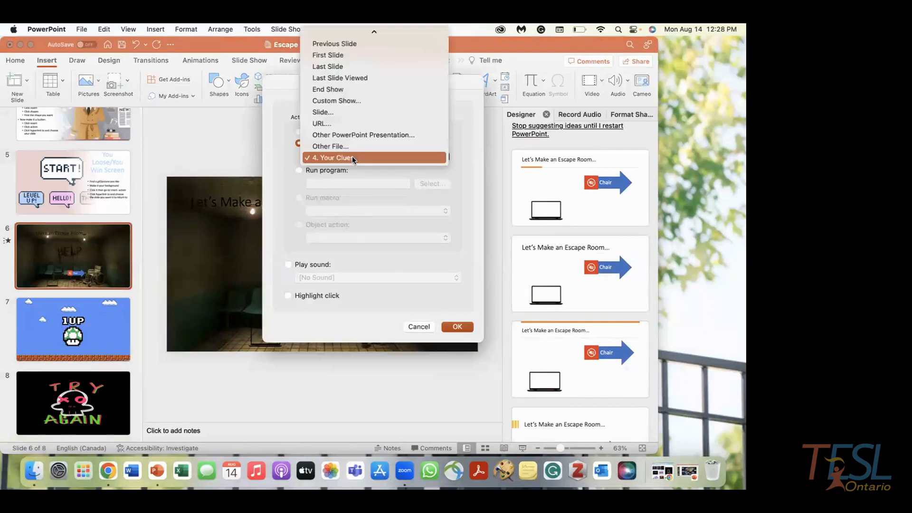
{"action": "left_click", "coordinate": [357, 114]}
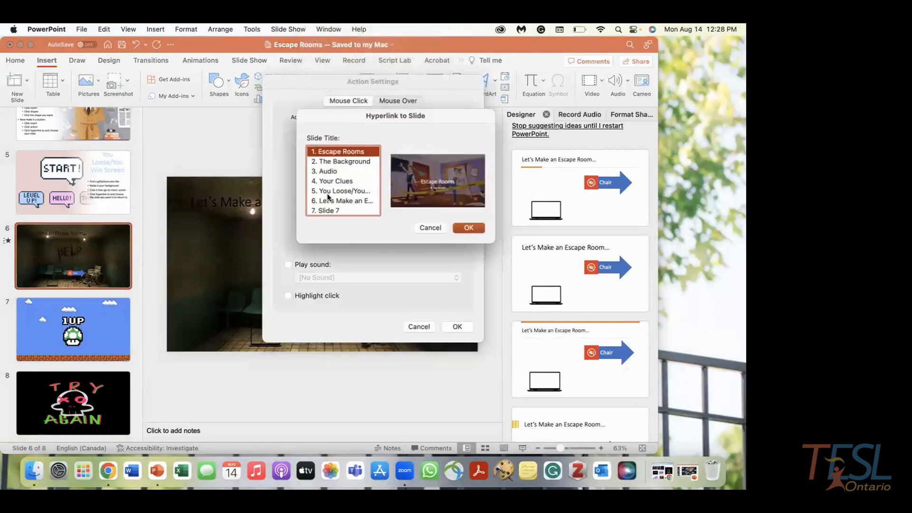
{"action": "scroll", "coordinate": [327, 196], "scroll_direction": "down", "scroll_amount": 1}
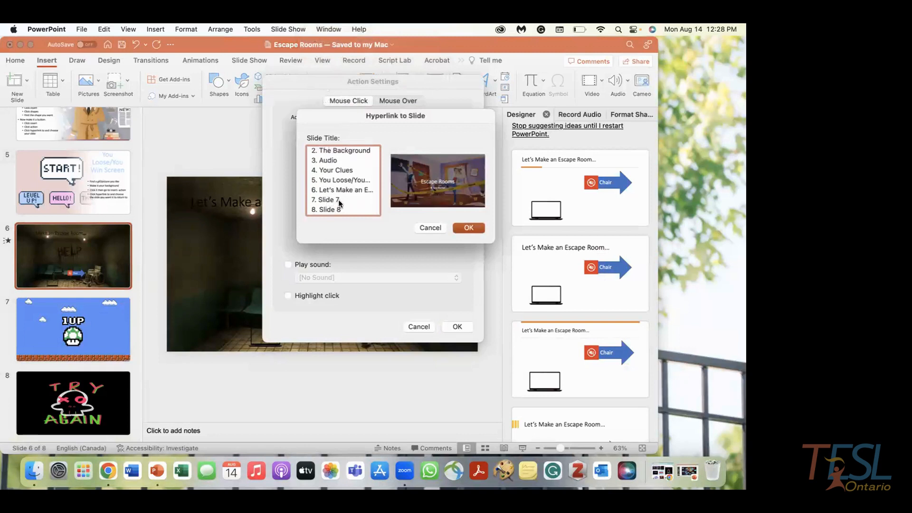
{"action": "left_click", "coordinate": [338, 199]}
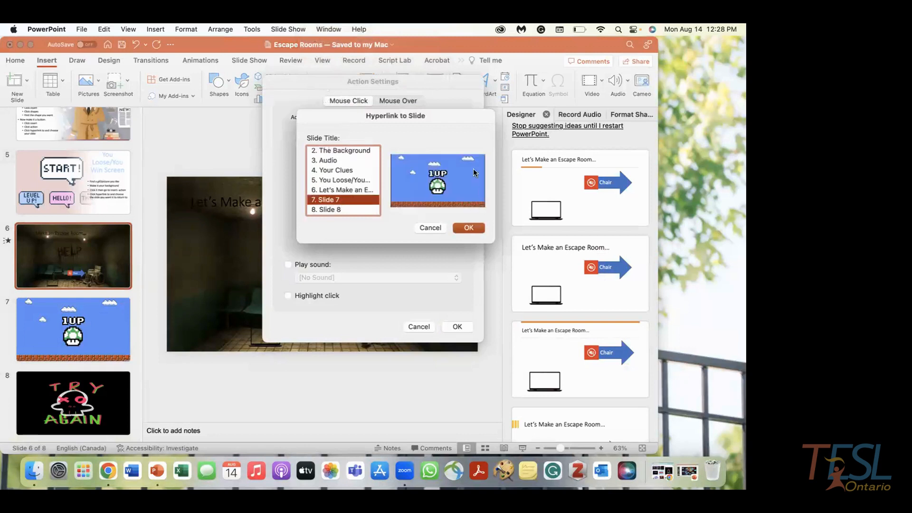
{"action": "left_click", "coordinate": [469, 228]}
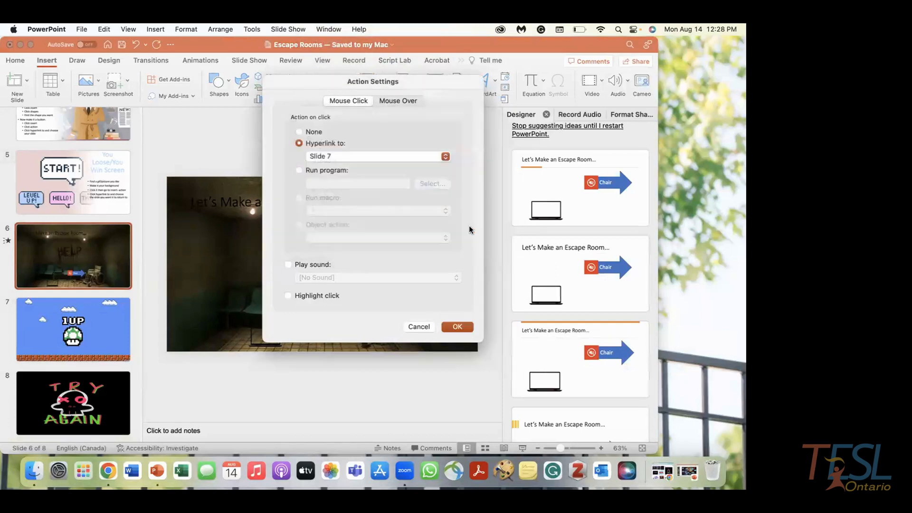
{"action": "left_click", "coordinate": [455, 327]}
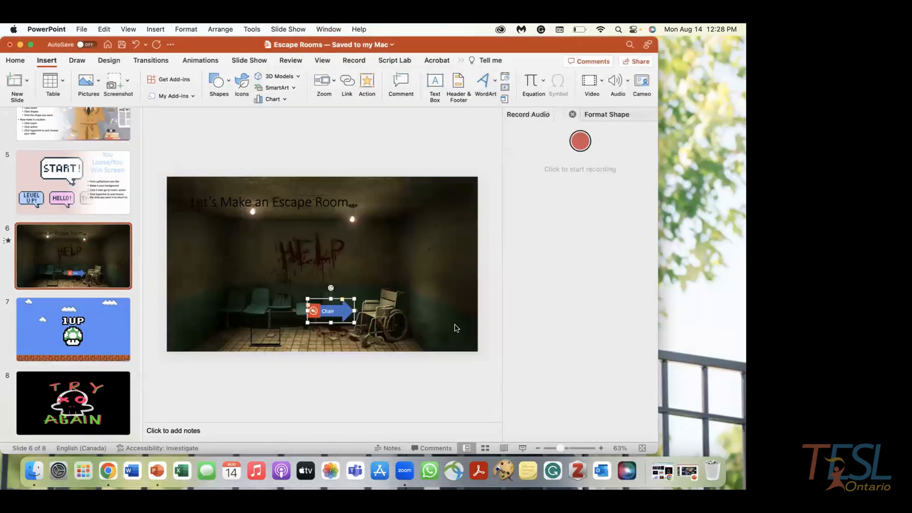
- On slide 6, set the laptop icon's click action to hyperlink to Slide 8
{"action": "left_click", "coordinate": [258, 345]}
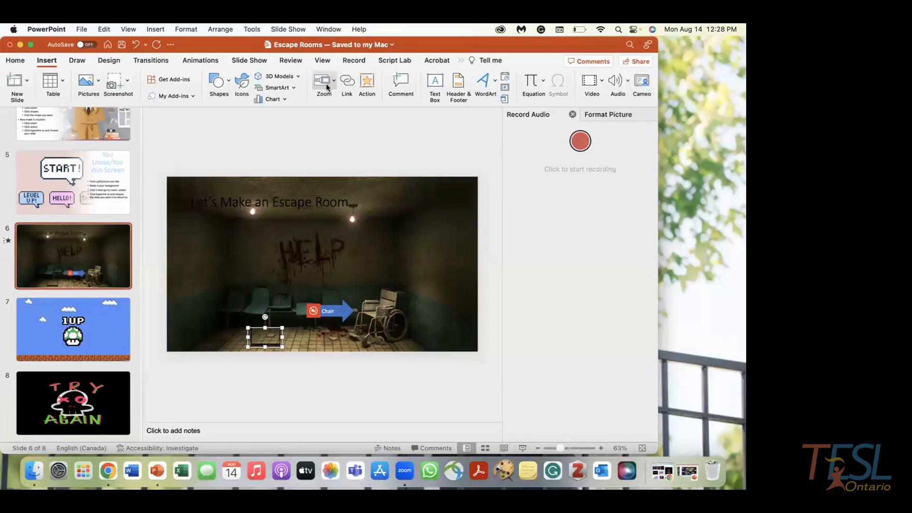
{"action": "left_click", "coordinate": [367, 83]}
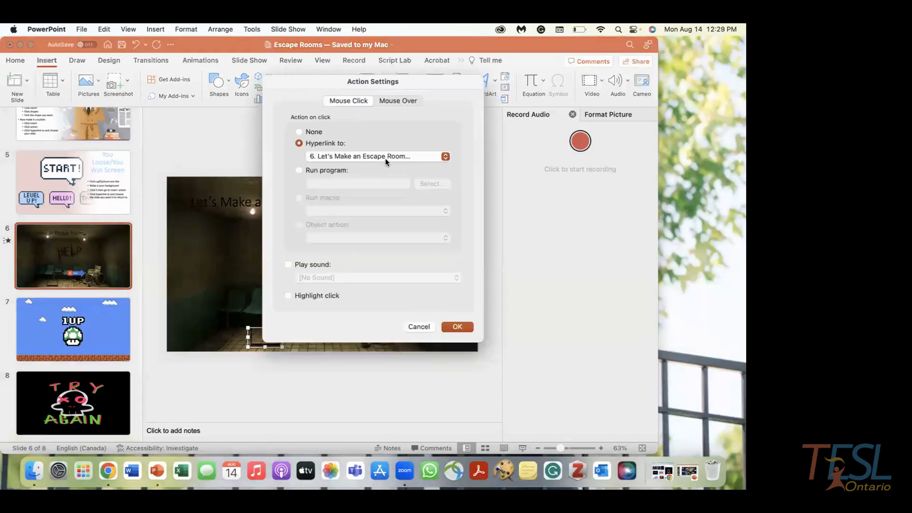
{"action": "left_click", "coordinate": [360, 152]}
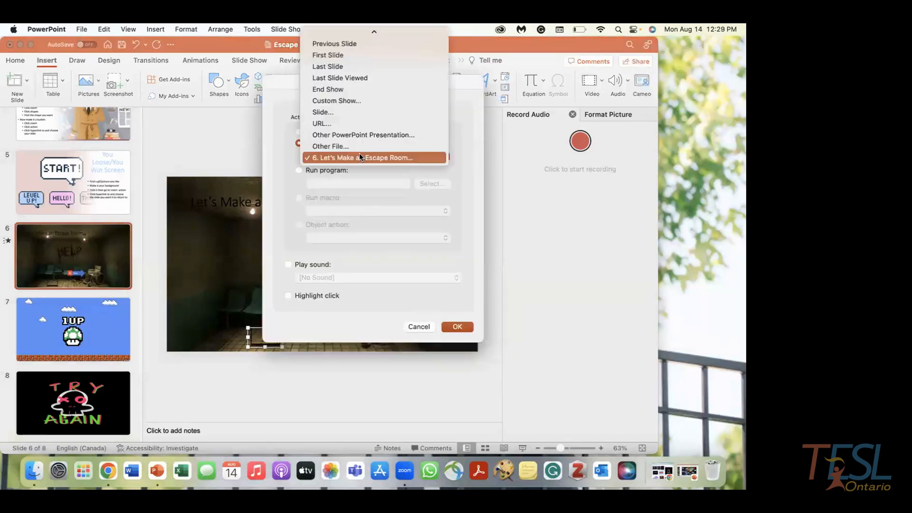
{"action": "left_click", "coordinate": [355, 109]}
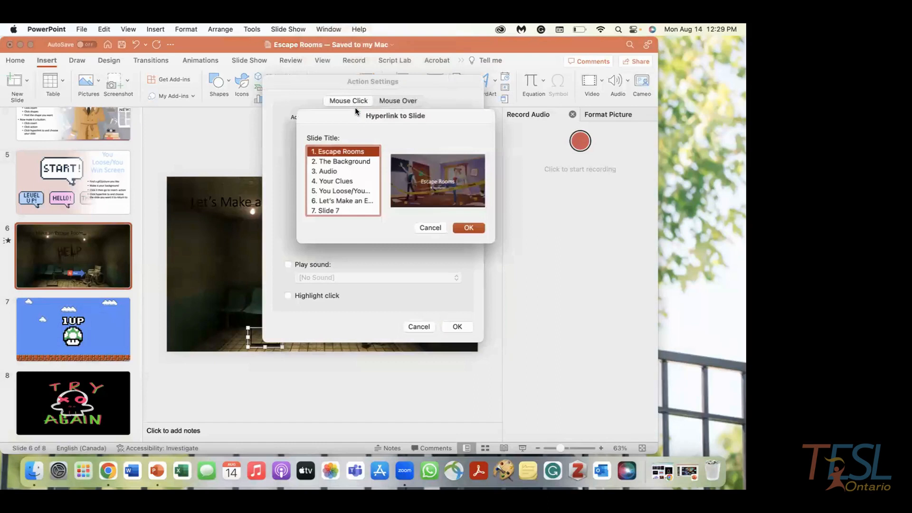
{"action": "scroll", "coordinate": [335, 204], "scroll_direction": "down", "scroll_amount": 2}
{"action": "left_click", "coordinate": [335, 209]}
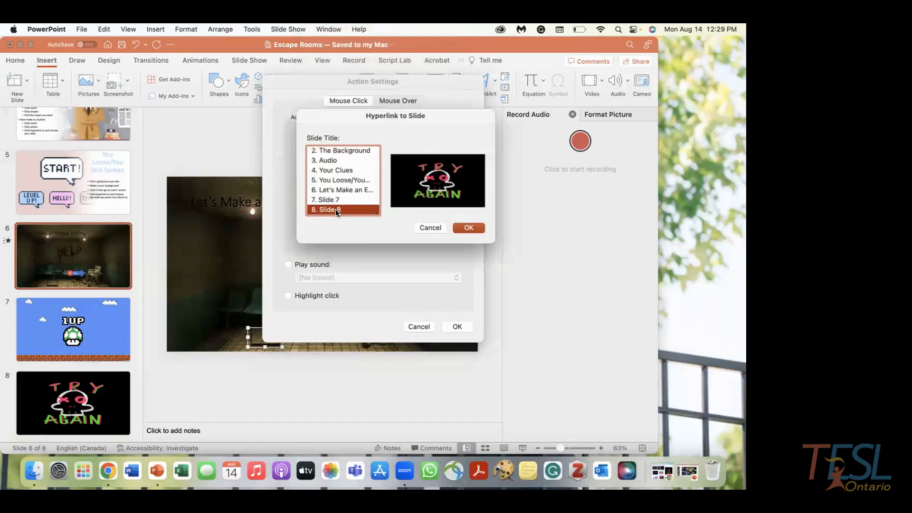
{"action": "left_click", "coordinate": [460, 228]}
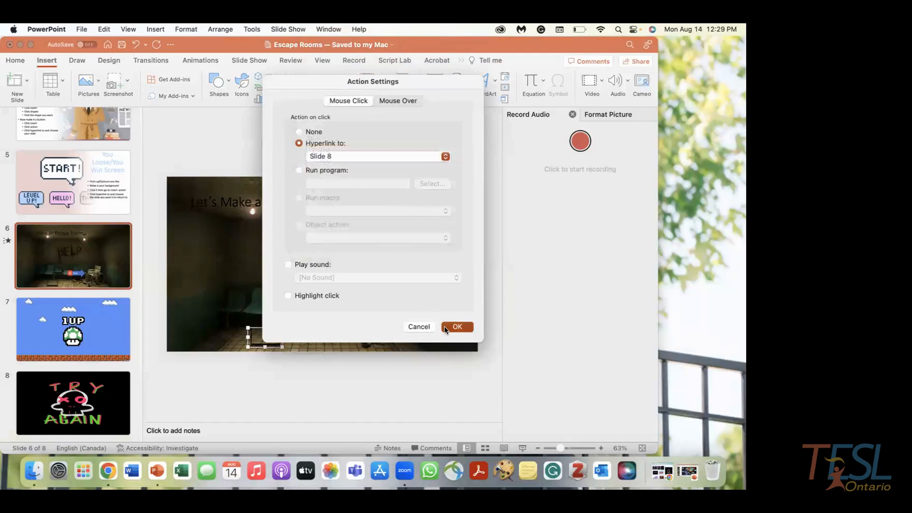
{"action": "left_click", "coordinate": [444, 325]}
- Run the slide show from slide 6, test the Chair arrow, 1UP and laptop links, and exit the show
{"action": "left_click", "coordinate": [523, 448]}
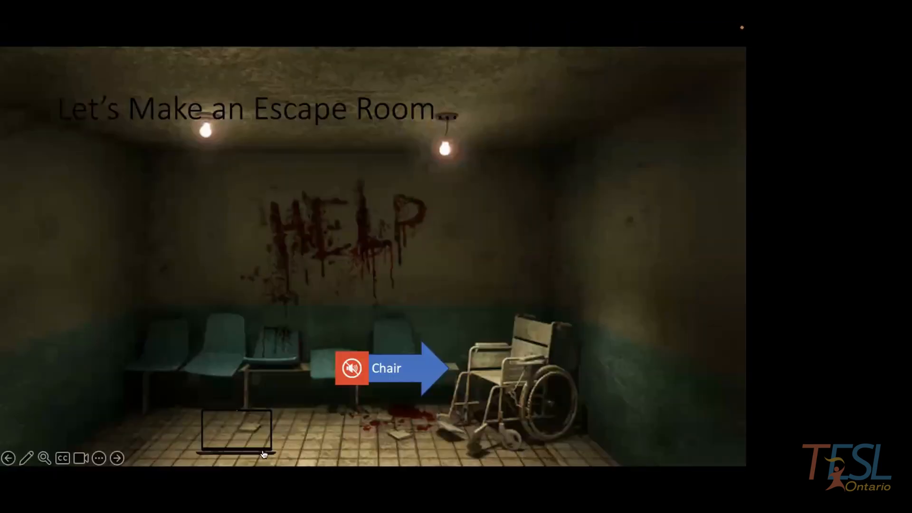
{"action": "left_click", "coordinate": [406, 376]}
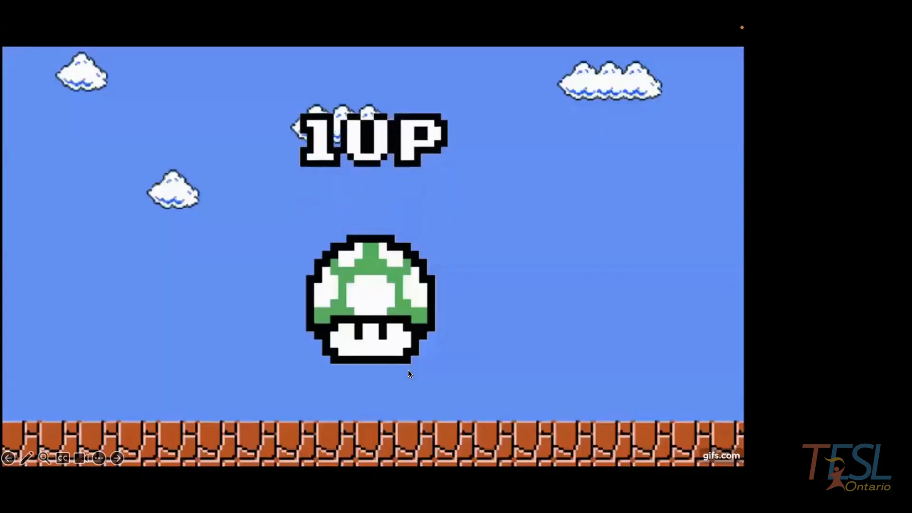
{"action": "left_click", "coordinate": [408, 371]}
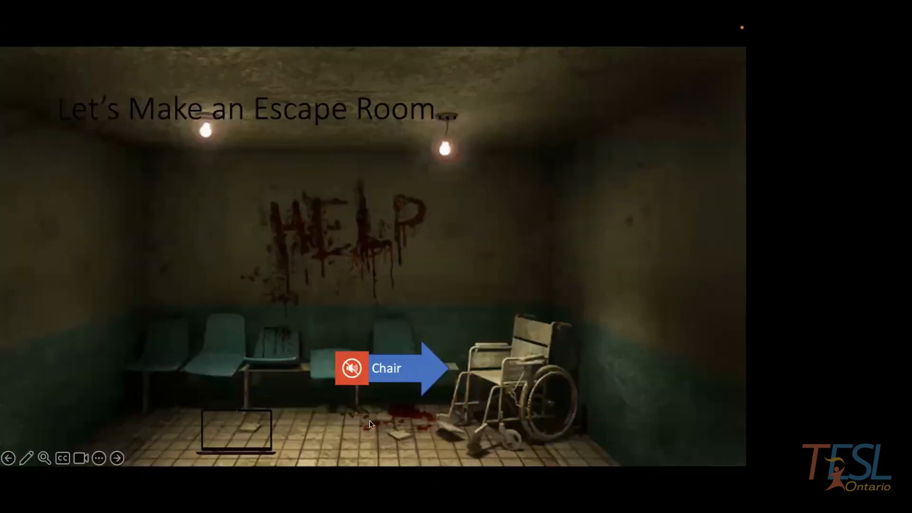
{"action": "left_click", "coordinate": [241, 450]}
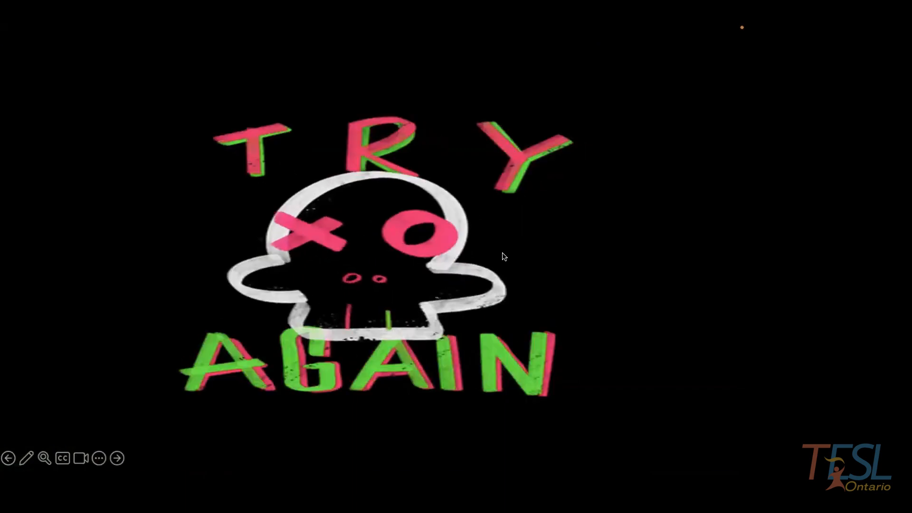
{"action": "left_click", "coordinate": [505, 257]}
{"action": "key", "text": "Escape"}
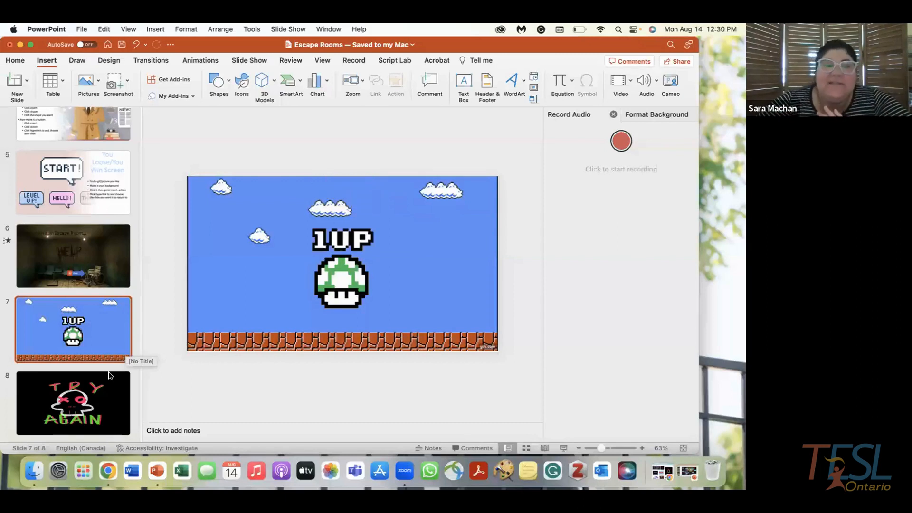
- On slide 8, set the Try Again GIF's click action to hyperlink to slide 6, "Let's Make an Escape Room…"
{"action": "left_click", "coordinate": [103, 390]}
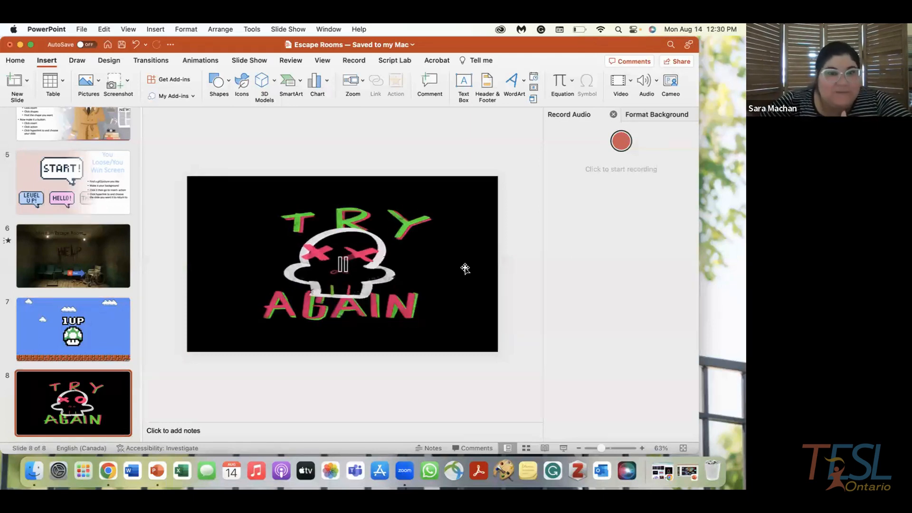
{"action": "left_click", "coordinate": [467, 268]}
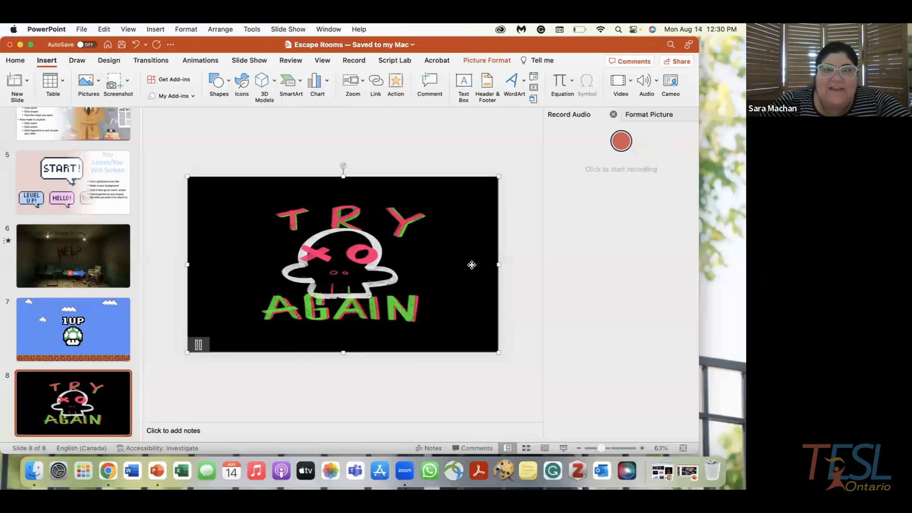
{"action": "left_click", "coordinate": [400, 88]}
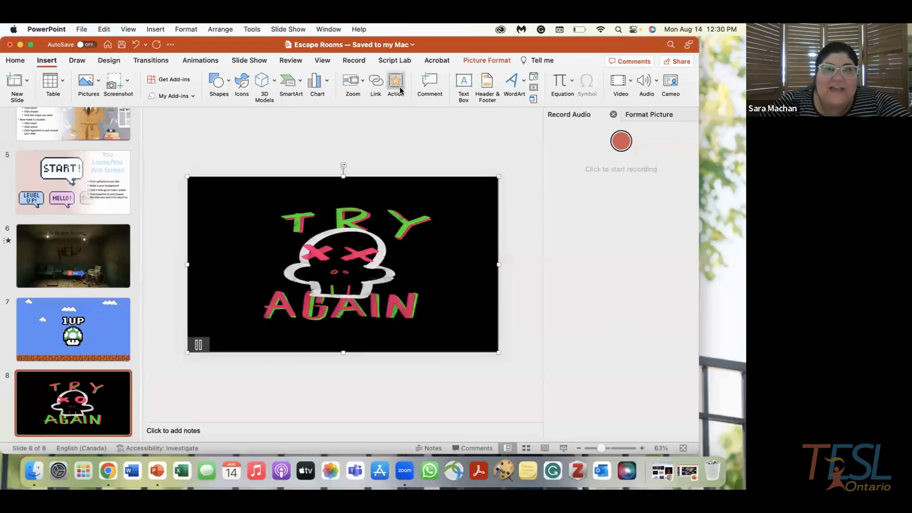
{"action": "left_click", "coordinate": [299, 143]}
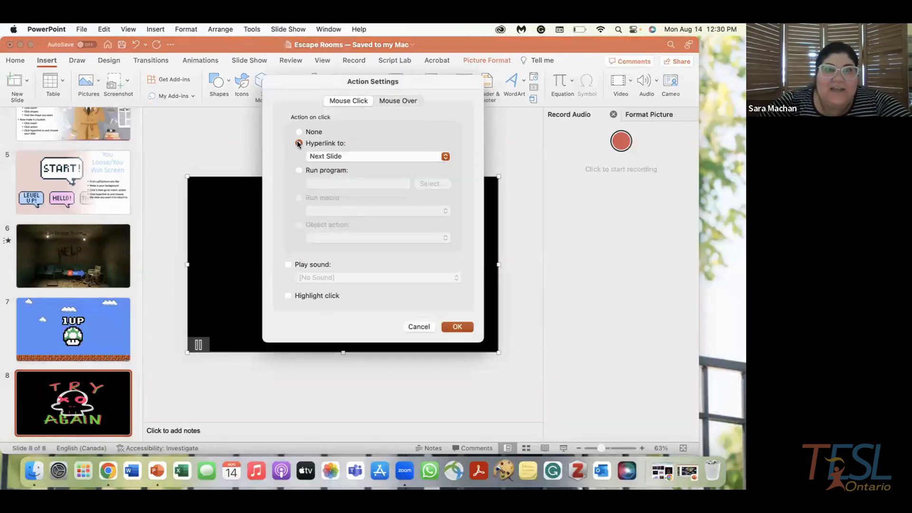
{"action": "left_click", "coordinate": [367, 157]}
{"action": "left_click", "coordinate": [350, 236]}
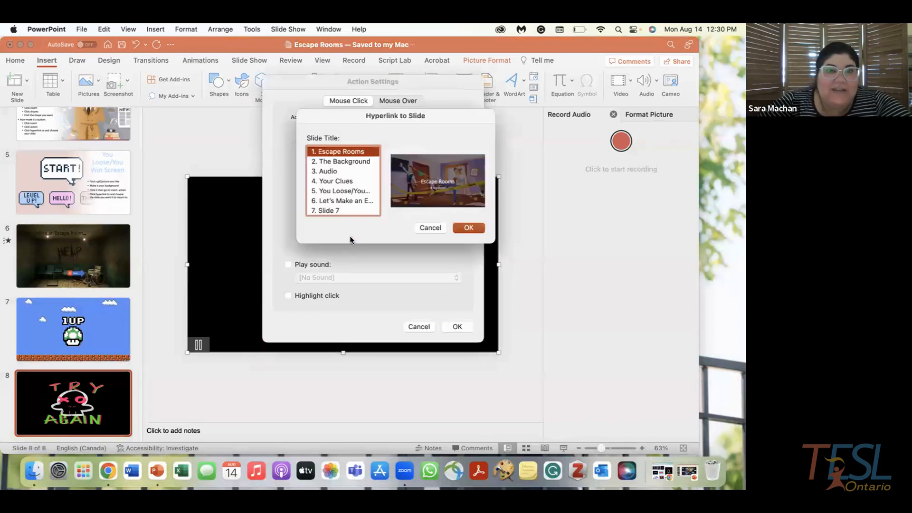
{"action": "left_click", "coordinate": [349, 190]}
{"action": "scroll", "coordinate": [349, 199], "scroll_direction": "down", "scroll_amount": 1}
{"action": "left_click", "coordinate": [349, 199]}
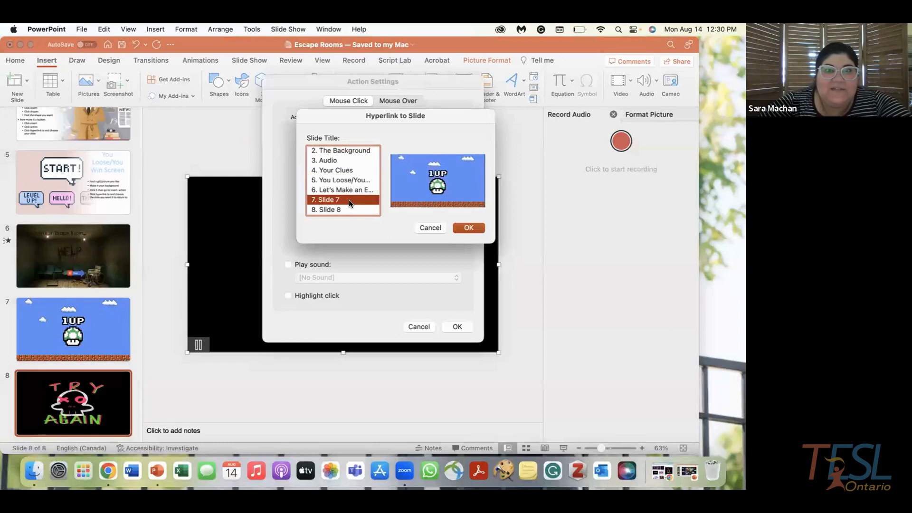
{"action": "left_click", "coordinate": [346, 189]}
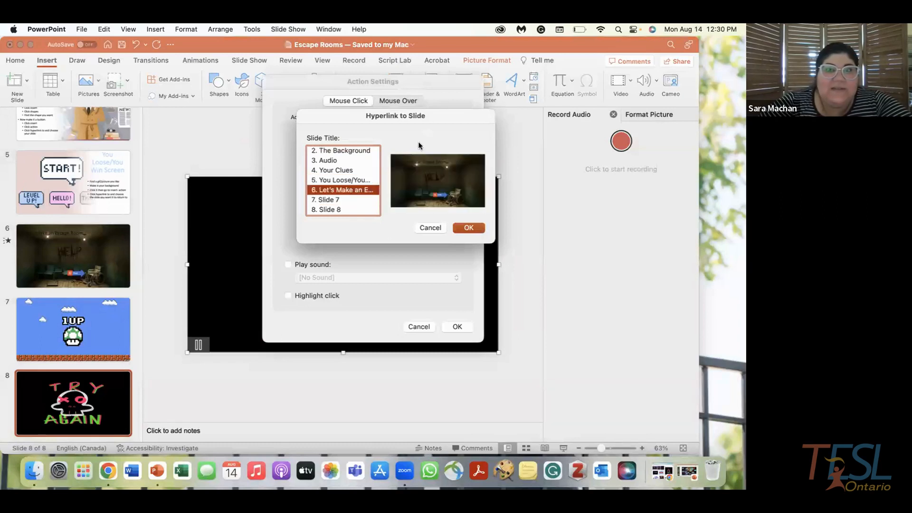
{"action": "left_click", "coordinate": [467, 227]}
{"action": "left_click", "coordinate": [459, 327]}
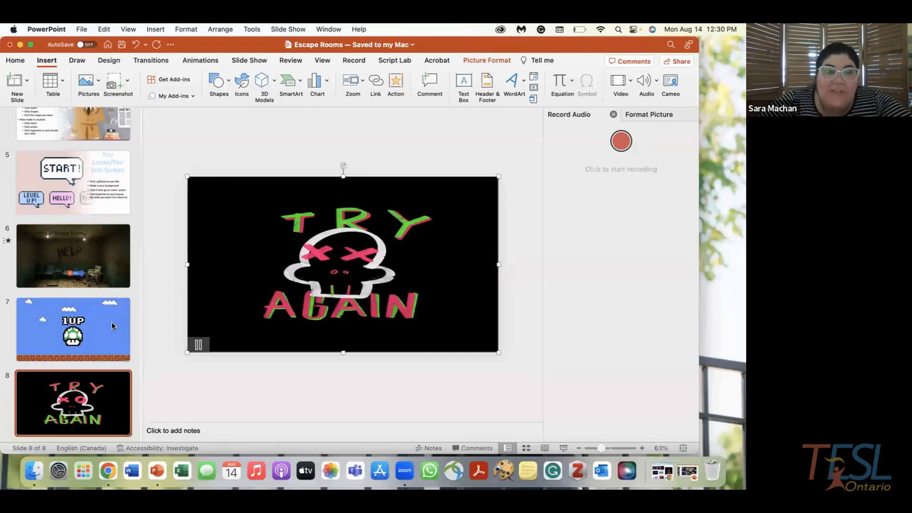
- Add a new blank slide after the Try Again slide
{"action": "left_click", "coordinate": [95, 336]}
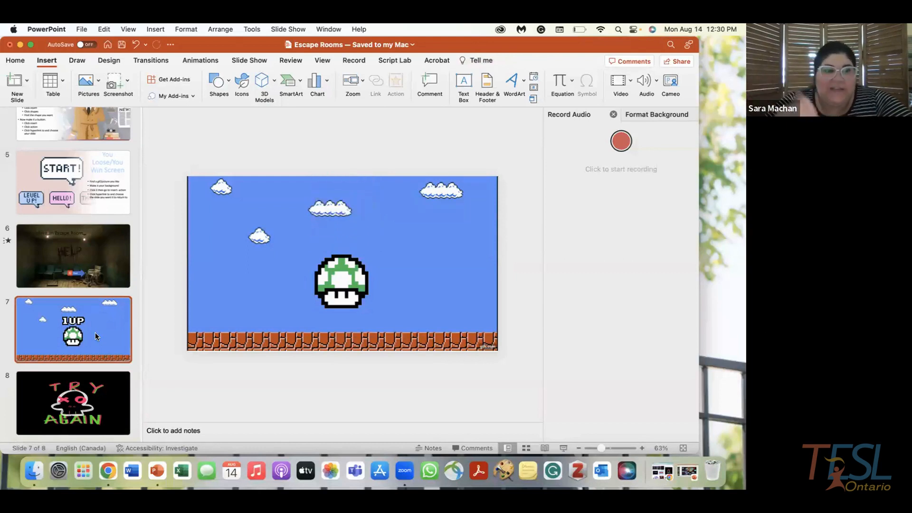
{"action": "left_click", "coordinate": [116, 423]}
{"action": "right_click", "coordinate": [116, 422]}
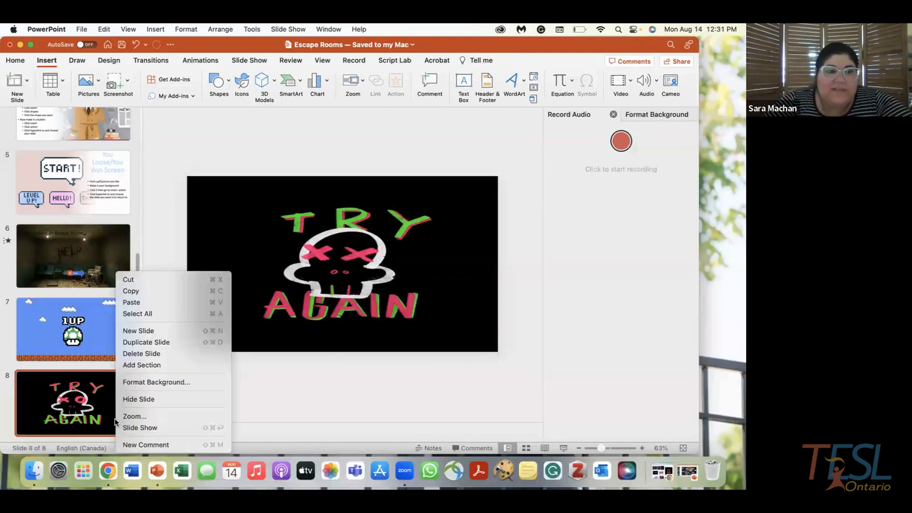
{"action": "left_click", "coordinate": [147, 328]}
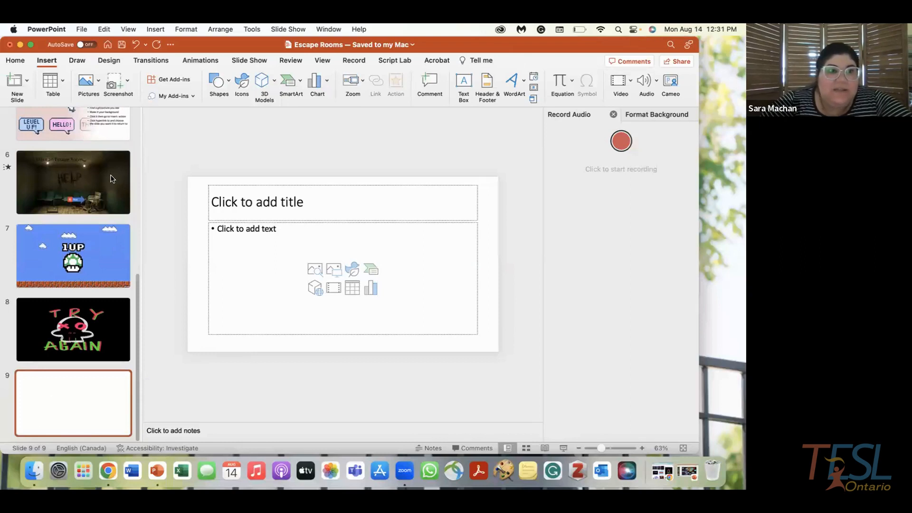
- Select slide 7, switch to Chrome and search Google Images for "continue button no background"
{"action": "left_click", "coordinate": [102, 253]}
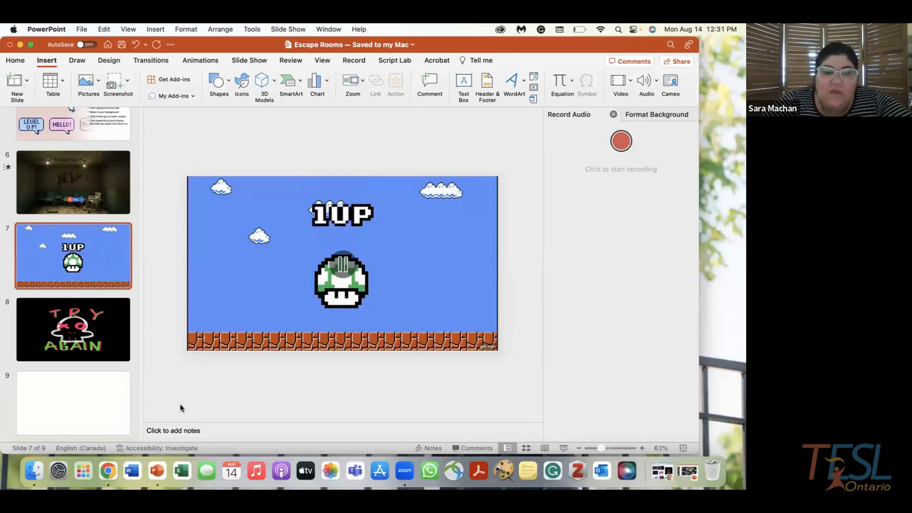
{"action": "left_click", "coordinate": [108, 472]}
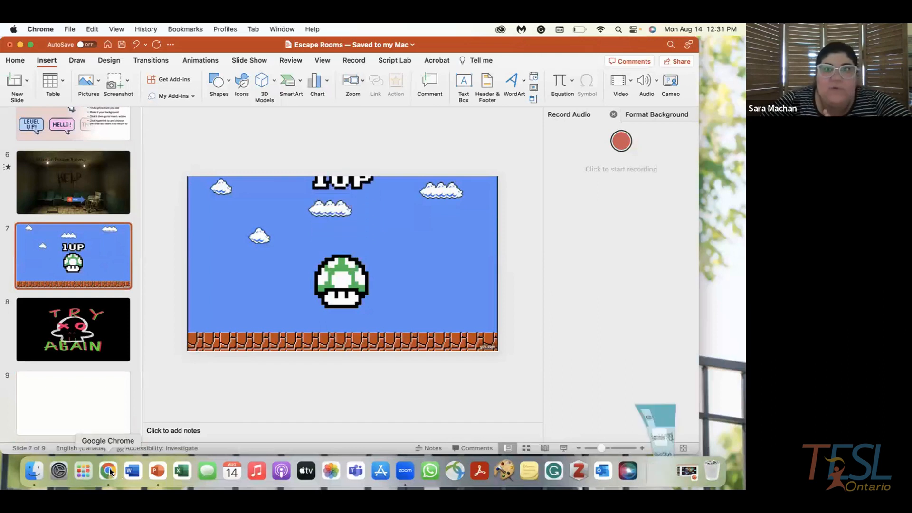
{"action": "left_click", "coordinate": [337, 114]}
{"action": "key", "text": "super+a"}
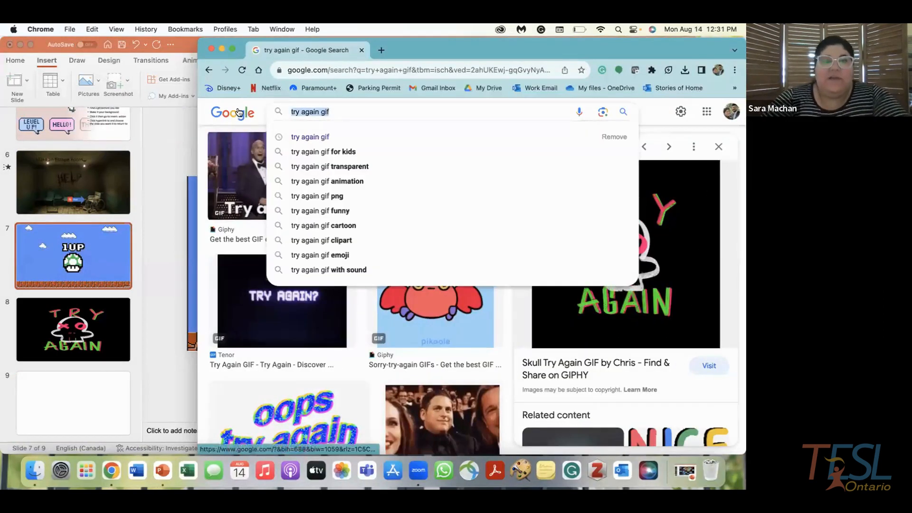
{"action": "type", "text": "continue "}
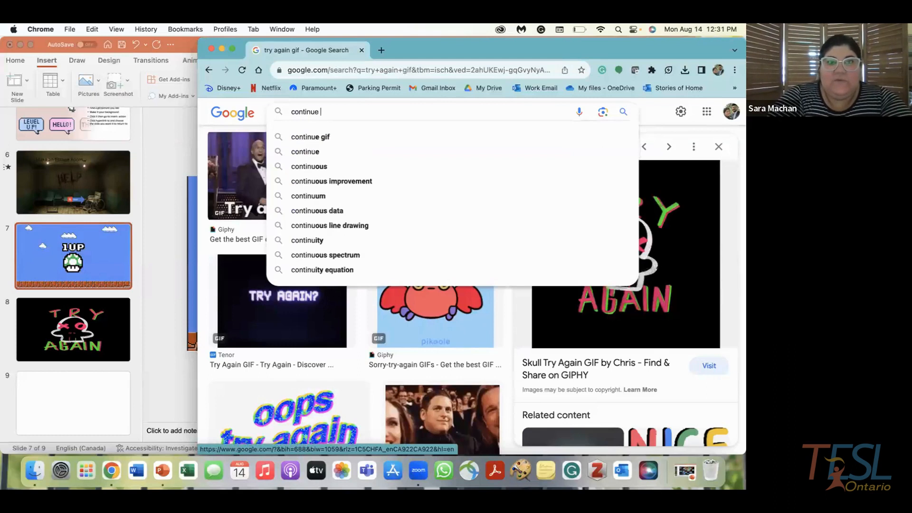
{"action": "type", "text": "button"}
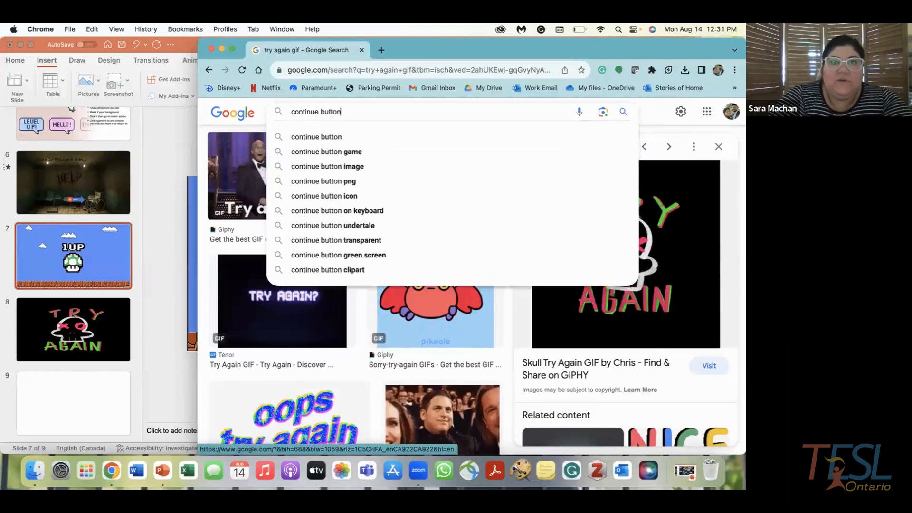
{"action": "type", "text": " no bac"}
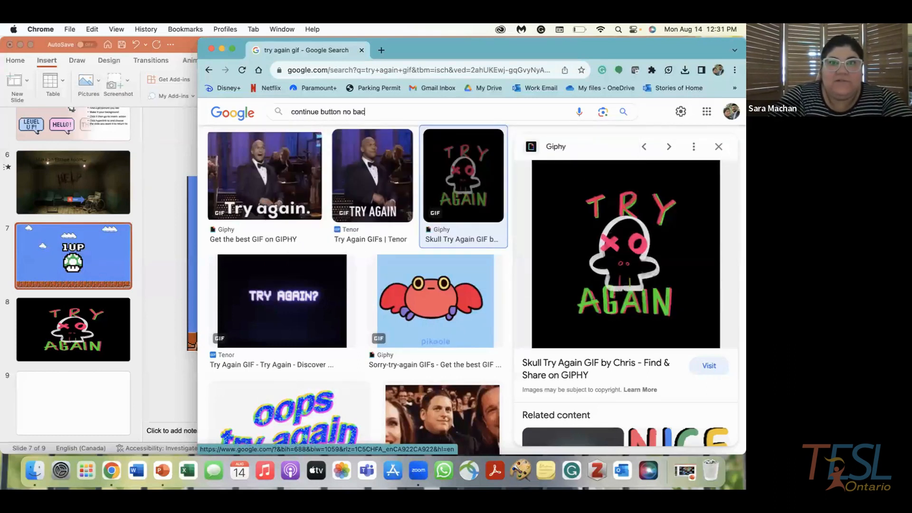
{"action": "type", "text": "kground"}
{"action": "key", "text": "Return"}
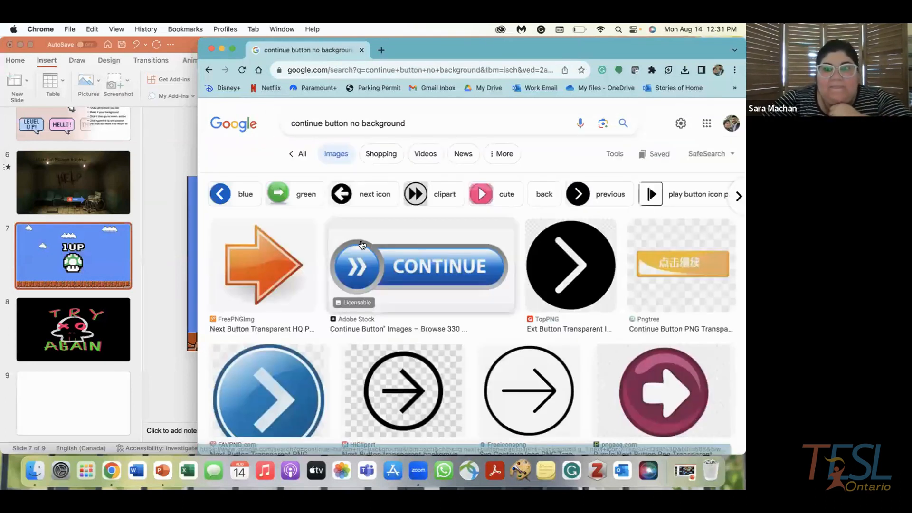
- Browse the image results for a continue button and copy the green "next" button image from PNG Arts
{"action": "scroll", "coordinate": [394, 239], "scroll_direction": "down", "scroll_amount": 1}
{"action": "left_click", "coordinate": [395, 240]}
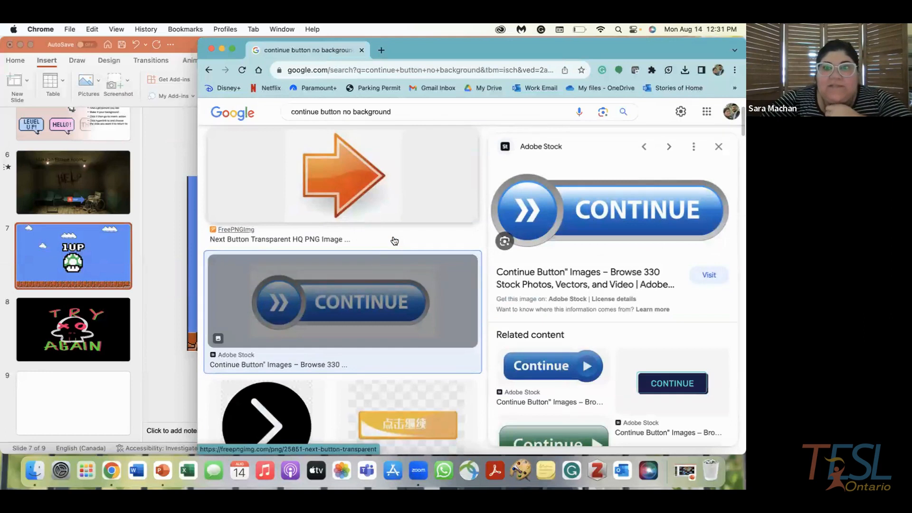
{"action": "scroll", "coordinate": [356, 245], "scroll_direction": "down", "scroll_amount": 10}
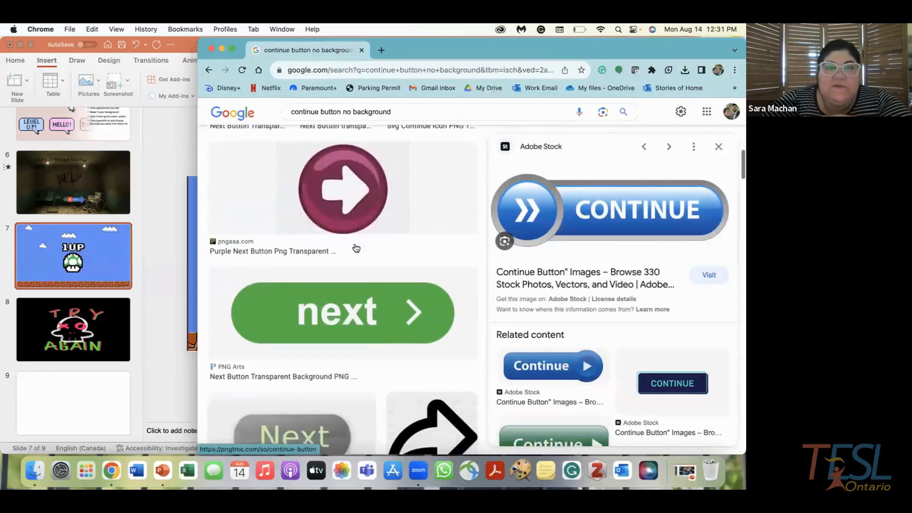
{"action": "scroll", "coordinate": [356, 247], "scroll_direction": "down", "scroll_amount": 2}
{"action": "left_click", "coordinate": [355, 260]}
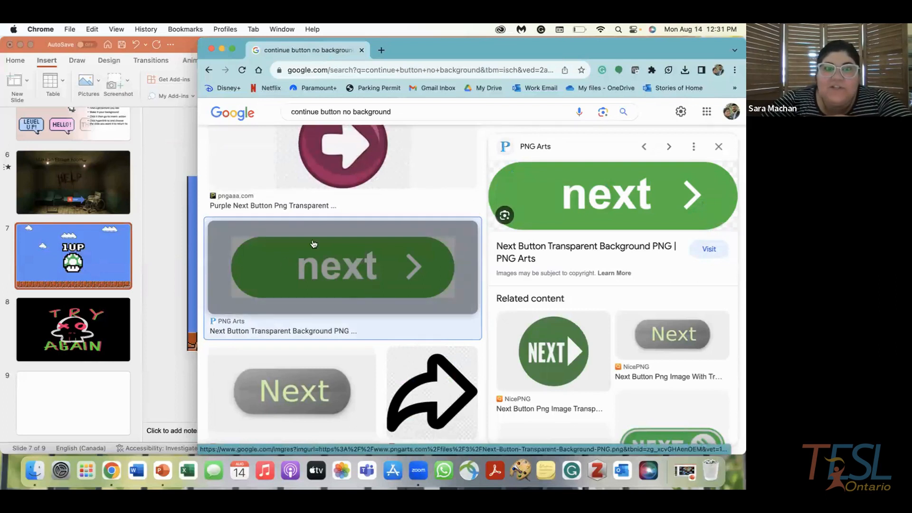
{"action": "scroll", "coordinate": [280, 247], "scroll_direction": "down", "scroll_amount": 2}
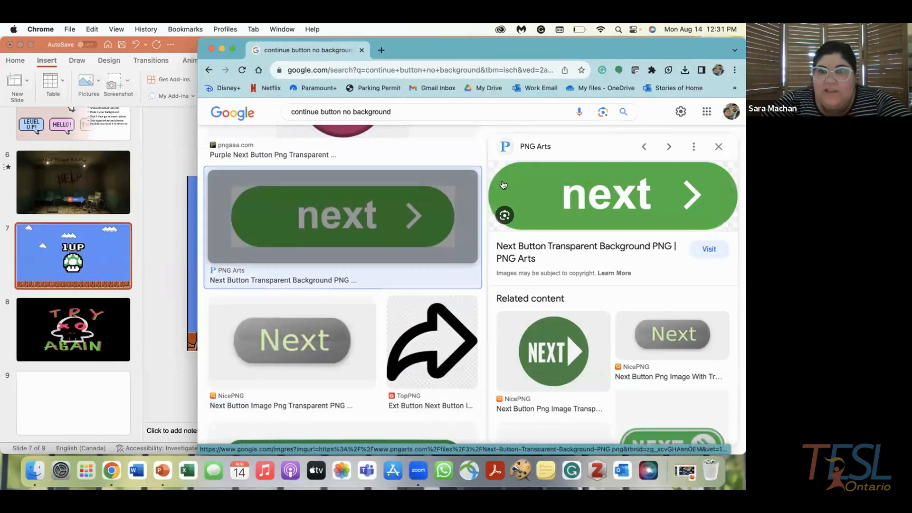
{"action": "scroll", "coordinate": [512, 173], "scroll_direction": "up", "scroll_amount": 5}
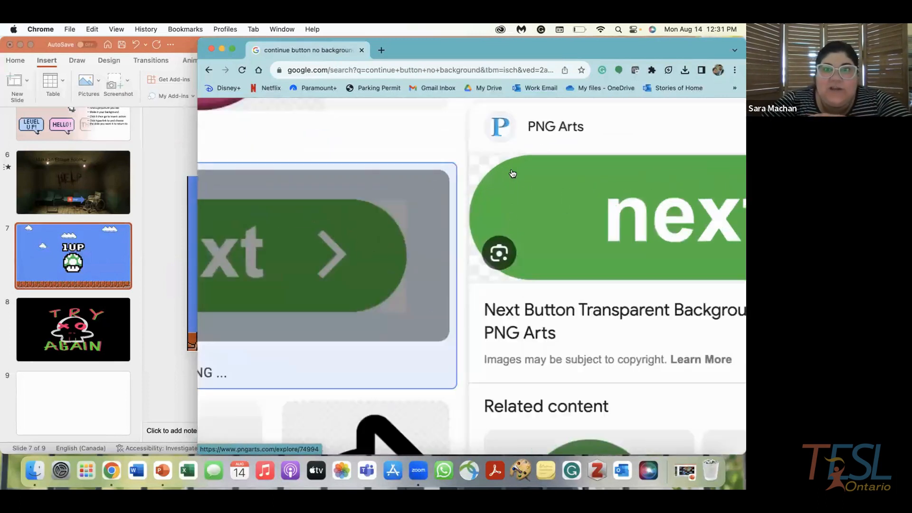
{"action": "scroll", "coordinate": [447, 229], "scroll_direction": "down", "scroll_amount": 5}
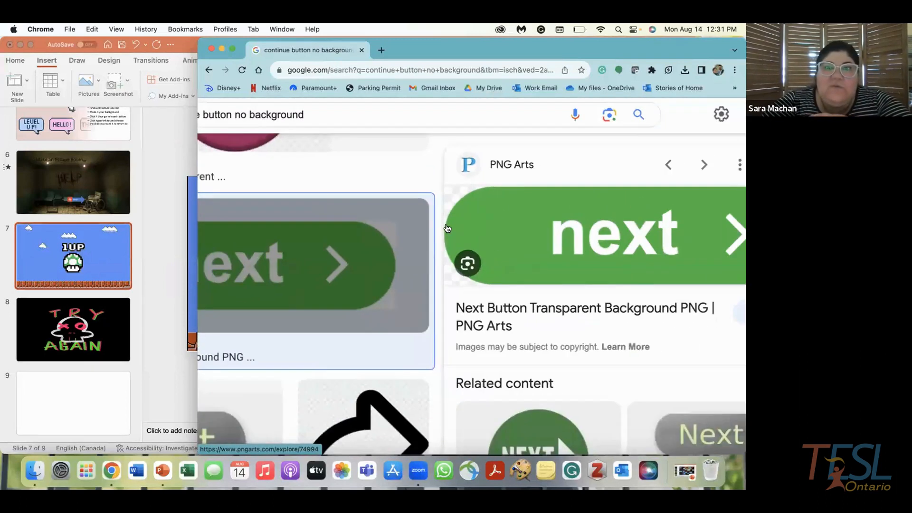
{"action": "right_click", "coordinate": [564, 192]}
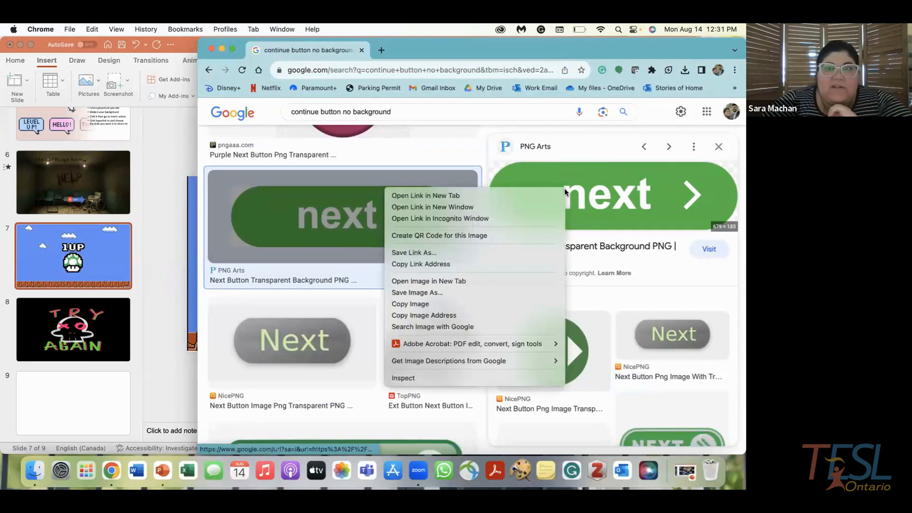
{"action": "left_click", "coordinate": [459, 303]}
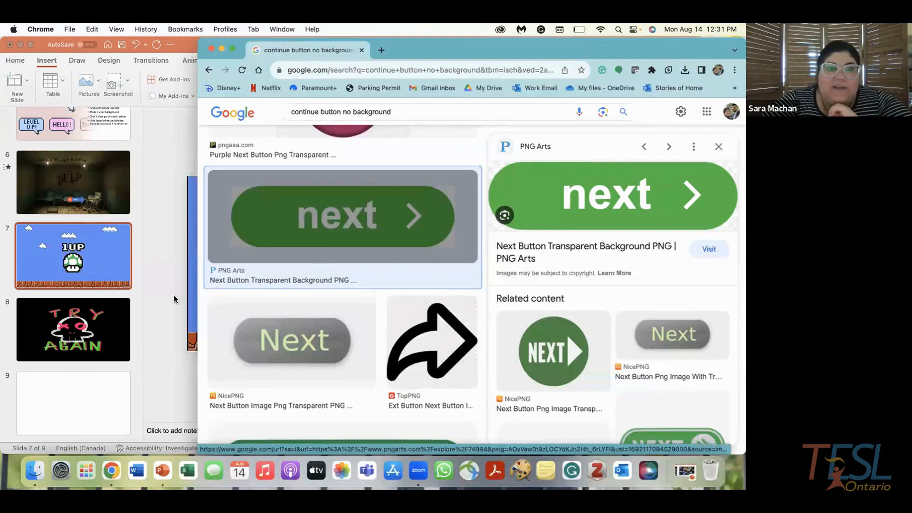
- Switch to PowerPoint, paste the next button onto slide 7, shrink it and place it in the slide's lower-right corner
{"action": "left_click", "coordinate": [173, 299]}
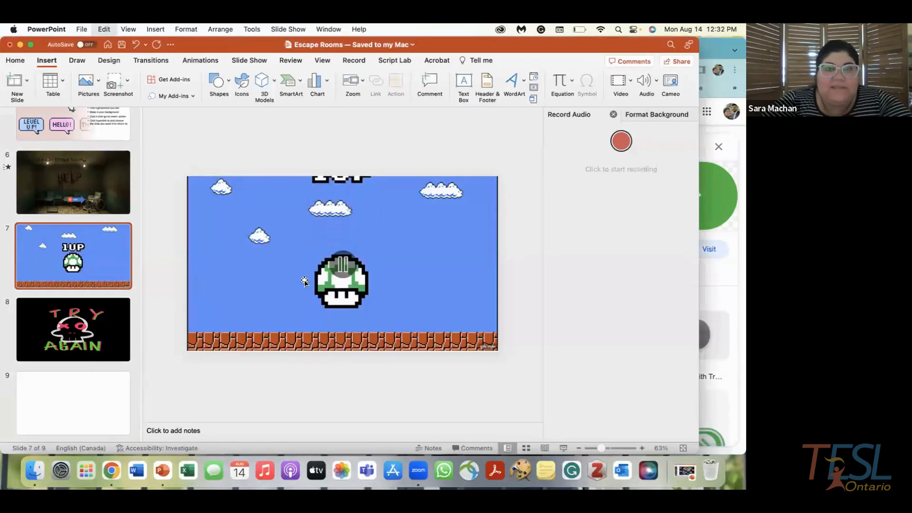
{"action": "key", "text": "super+v"}
{"action": "left_click_drag", "start_coordinate": [360, 269], "coordinate": [366, 316]}
{"action": "left_click_drag", "start_coordinate": [454, 287], "coordinate": [348, 311]}
{"action": "left_click_drag", "start_coordinate": [289, 330], "coordinate": [444, 325]}
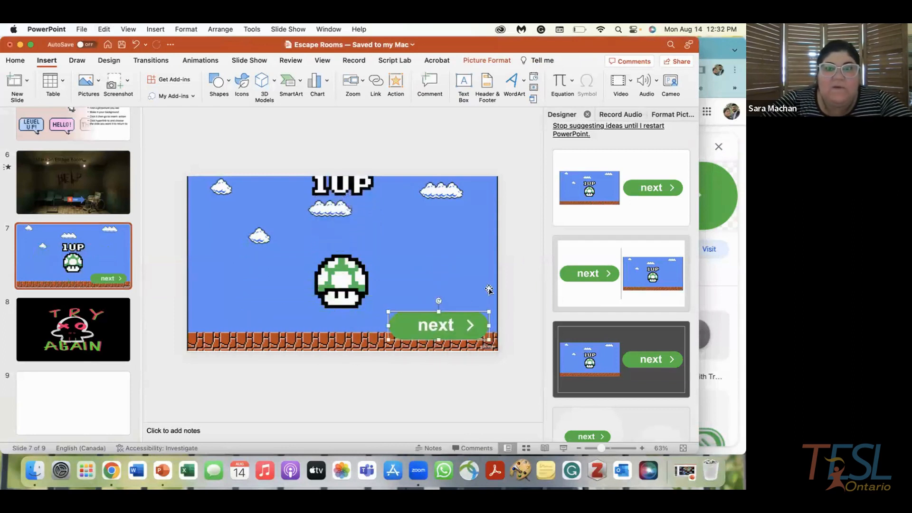
- On slide 7, set the 1UP GIF's click action to hyperlink to slide 7
{"action": "left_click", "coordinate": [520, 223]}
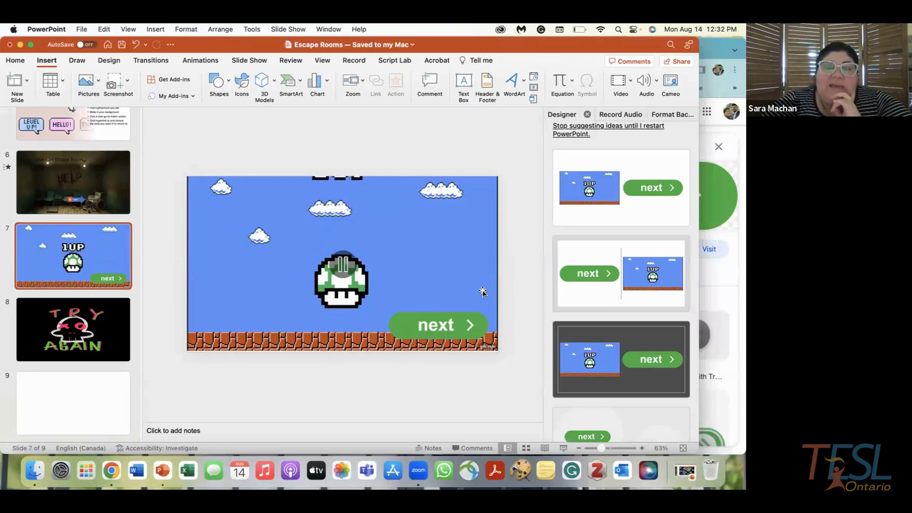
{"action": "left_click", "coordinate": [488, 184]}
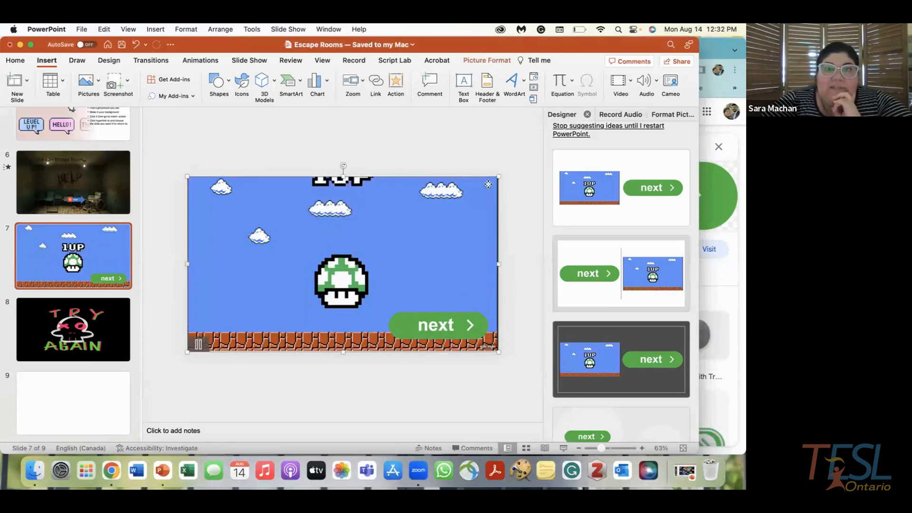
{"action": "left_click", "coordinate": [395, 83]}
{"action": "left_click", "coordinate": [299, 144]}
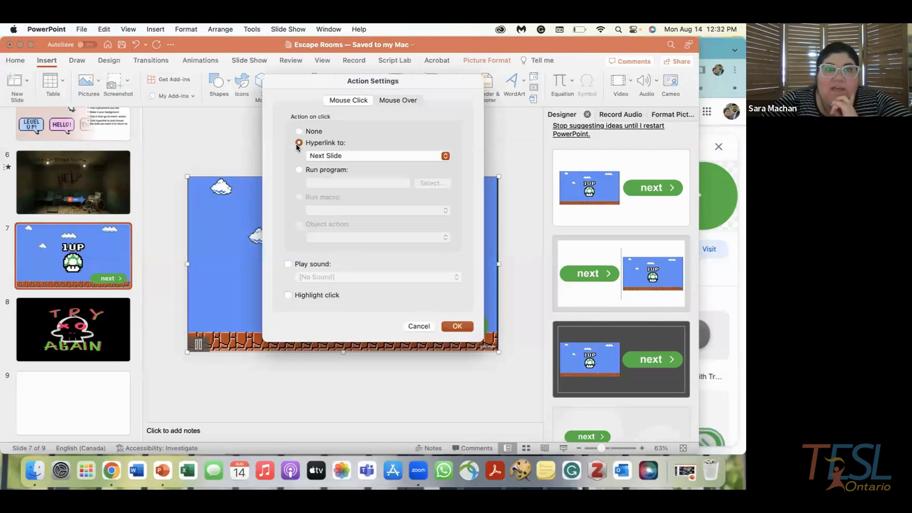
{"action": "left_click", "coordinate": [356, 156]}
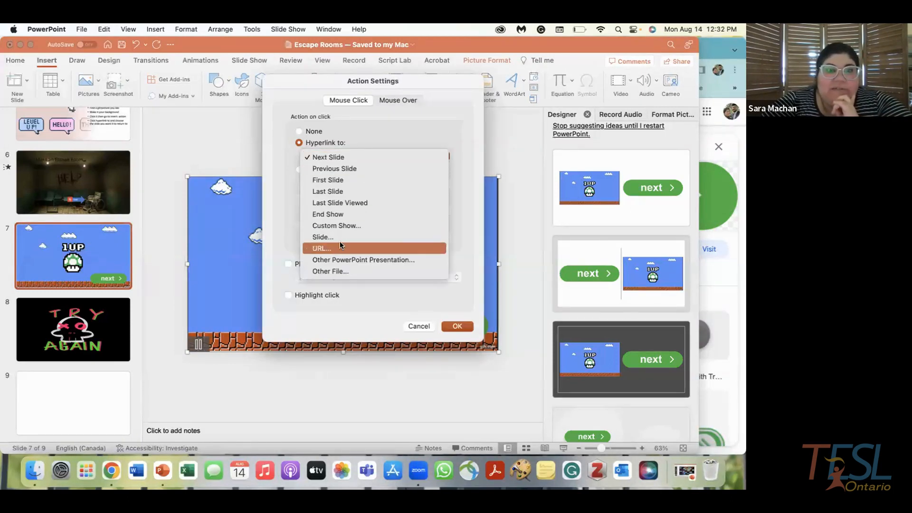
{"action": "left_click", "coordinate": [338, 237]}
{"action": "left_click", "coordinate": [354, 199]}
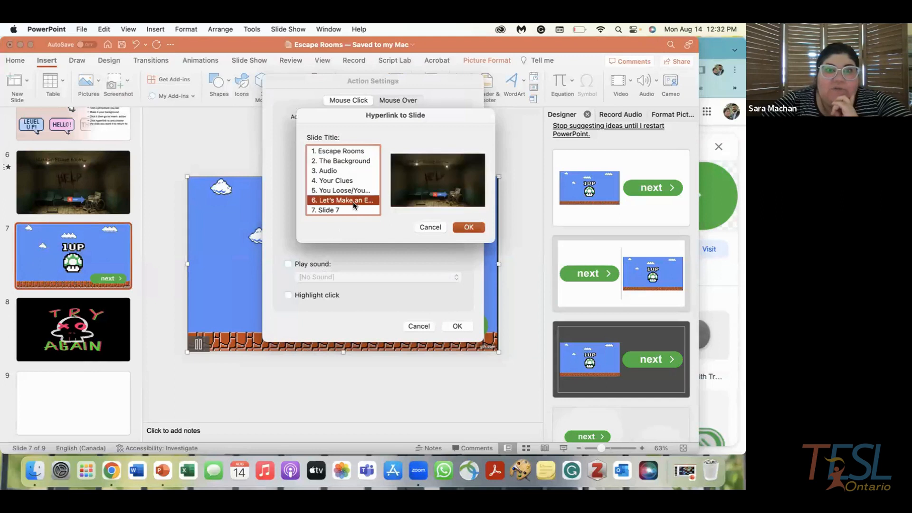
{"action": "left_click", "coordinate": [350, 208]}
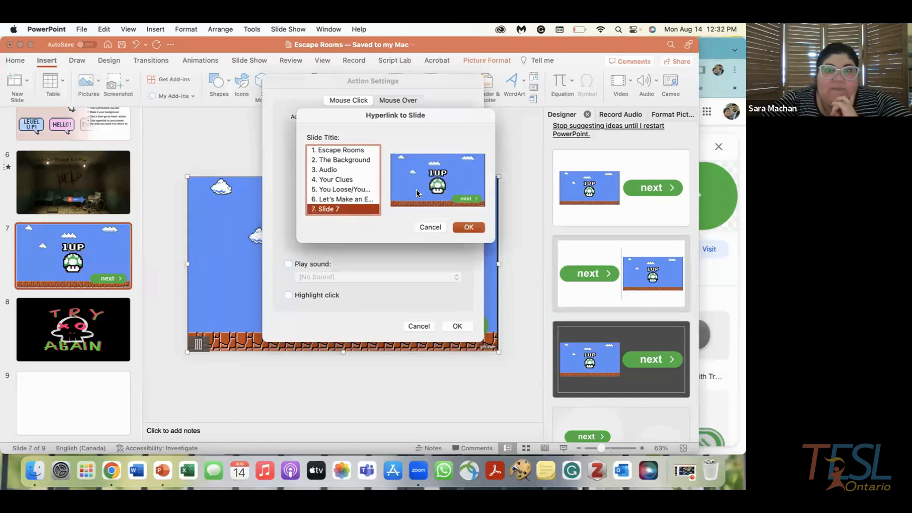
{"action": "left_click", "coordinate": [469, 228]}
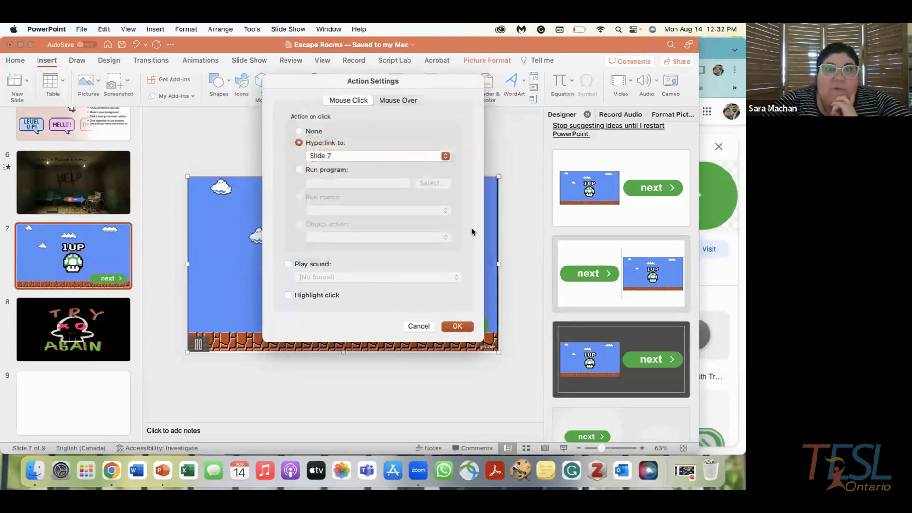
{"action": "left_click", "coordinate": [457, 326]}
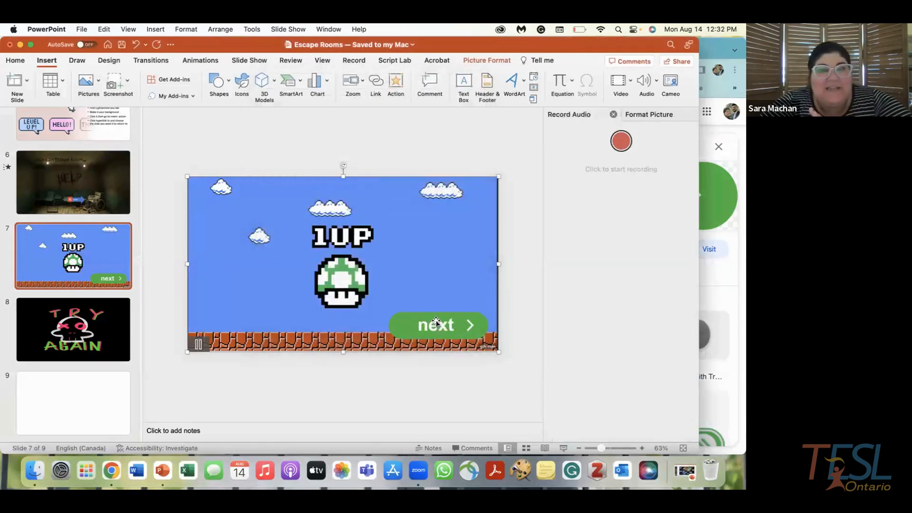
- Set the green next button's click action on slide 7 to hyperlink to slide 9
{"action": "left_click", "coordinate": [436, 322]}
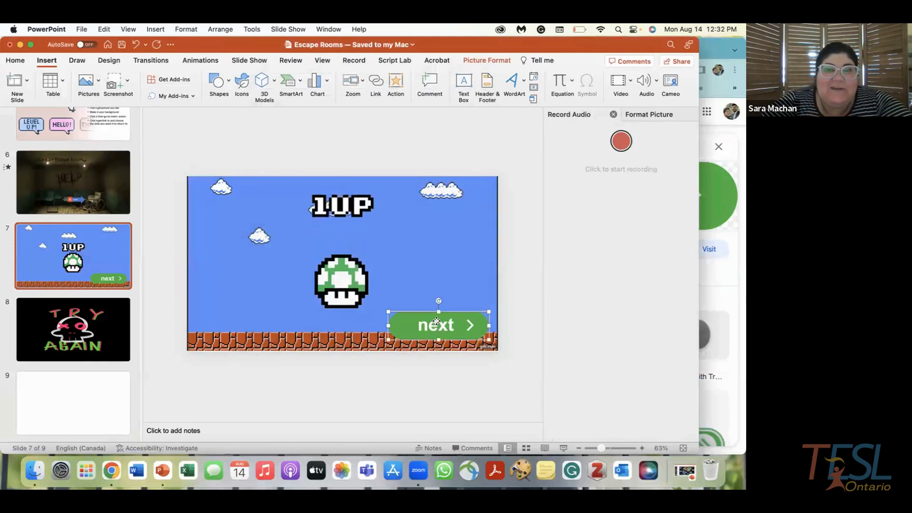
{"action": "left_click", "coordinate": [400, 86]}
{"action": "left_click", "coordinate": [302, 142]}
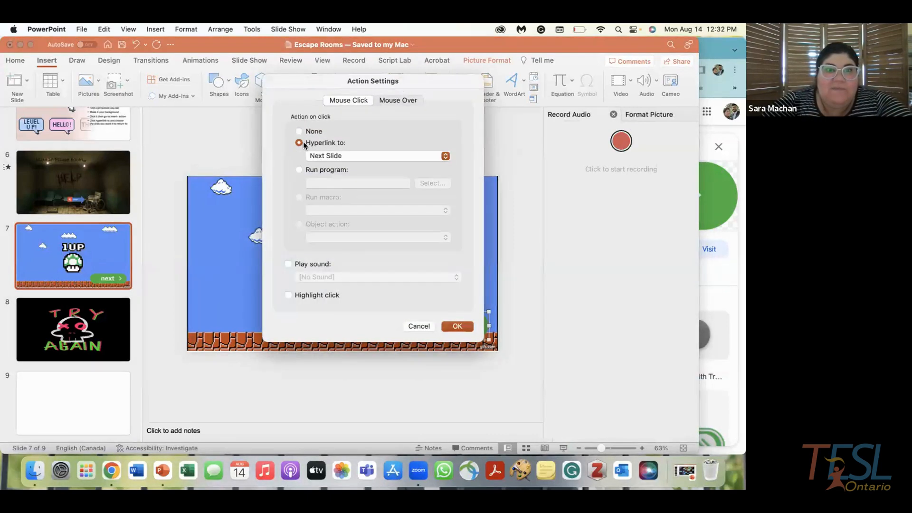
{"action": "left_click", "coordinate": [332, 155]}
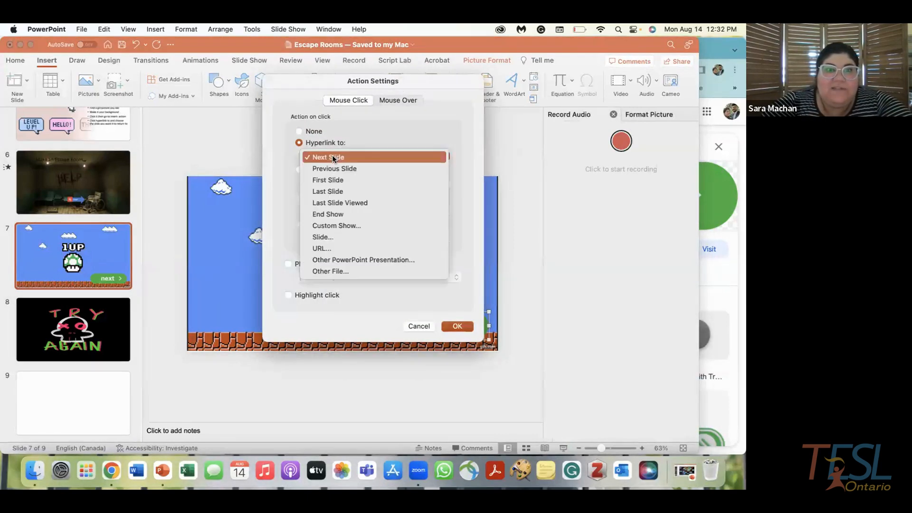
{"action": "left_click", "coordinate": [318, 236]}
{"action": "scroll", "coordinate": [338, 200], "scroll_direction": "down", "scroll_amount": 2}
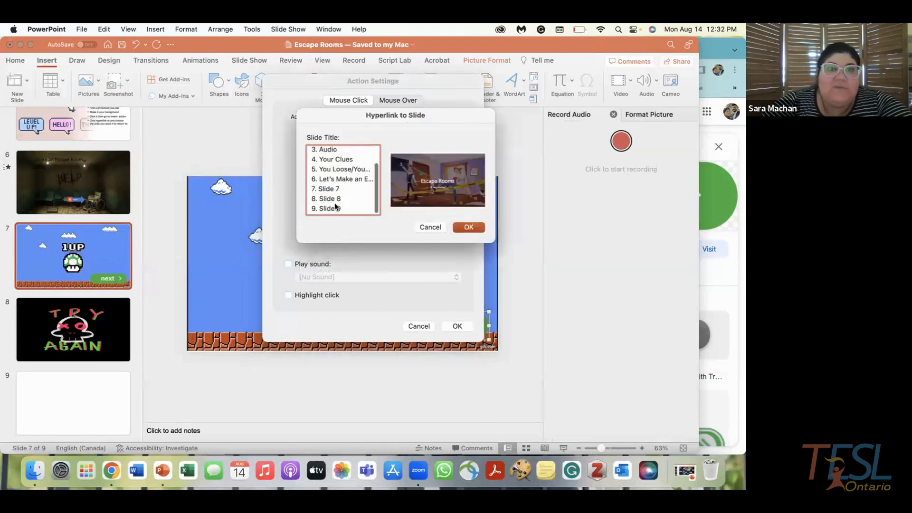
{"action": "left_click", "coordinate": [332, 208]}
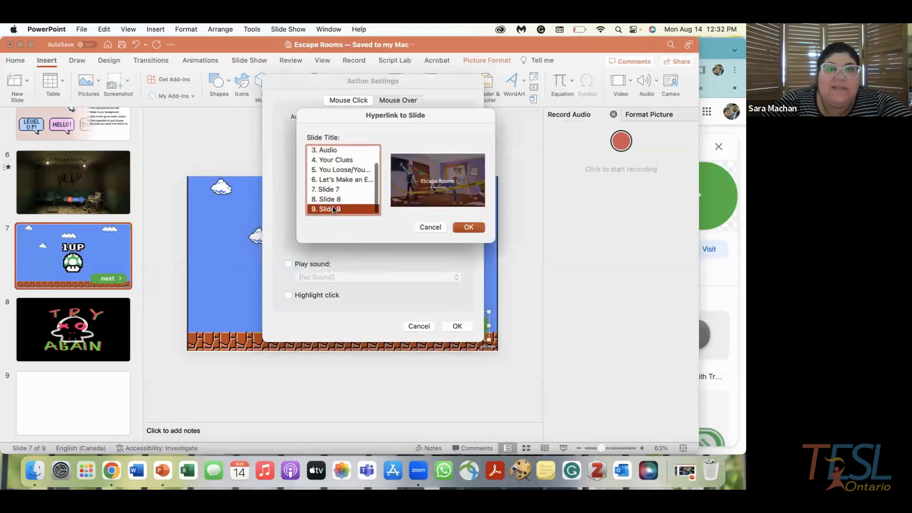
{"action": "left_click", "coordinate": [470, 229]}
{"action": "left_click", "coordinate": [462, 322]}
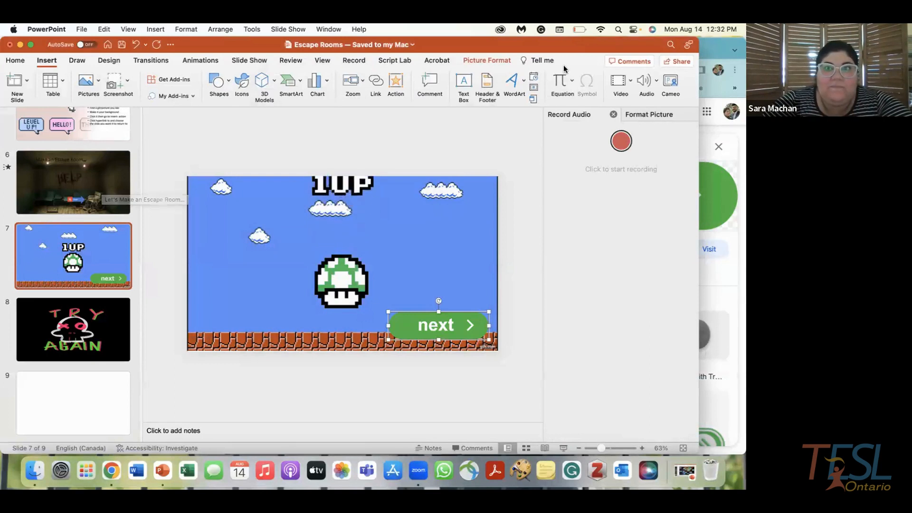
- Run the slide show from slide 6, test the laptop, Chair arrow and next button links, and exit the show
{"action": "left_click", "coordinate": [63, 182]}
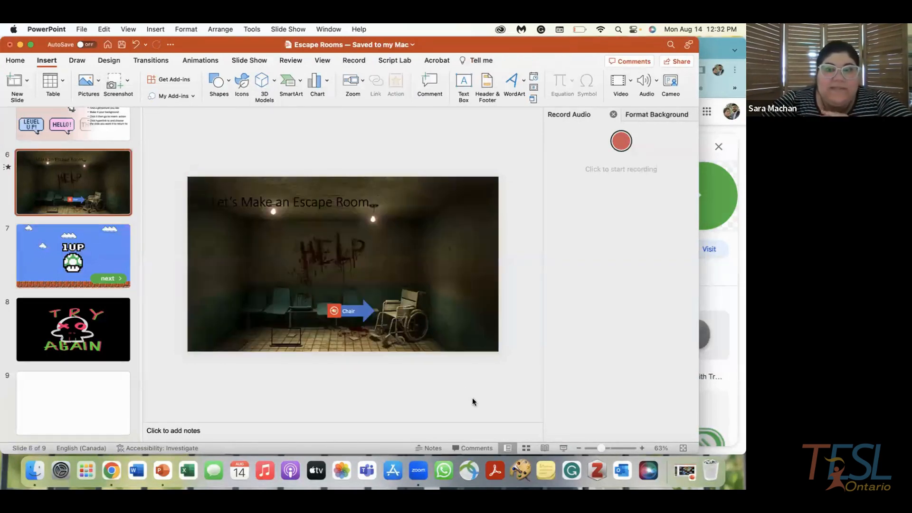
{"action": "left_click", "coordinate": [564, 448]}
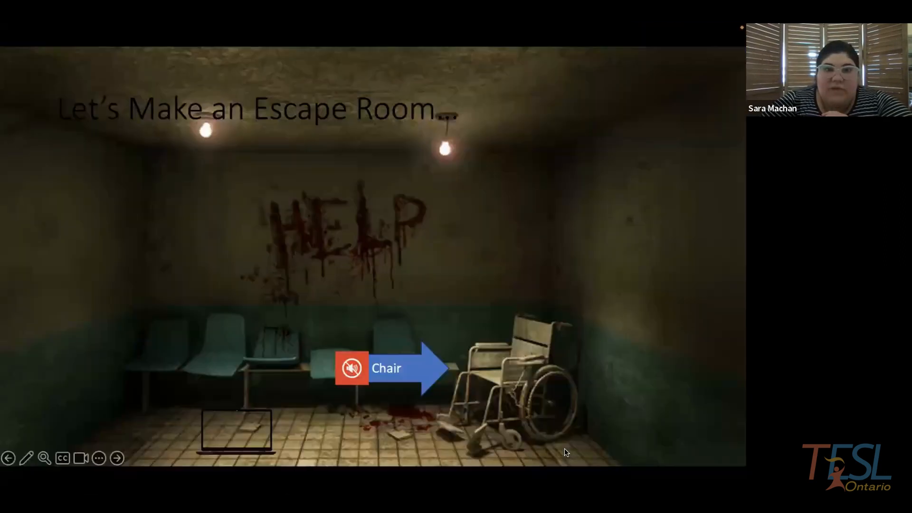
{"action": "left_click", "coordinate": [221, 455]}
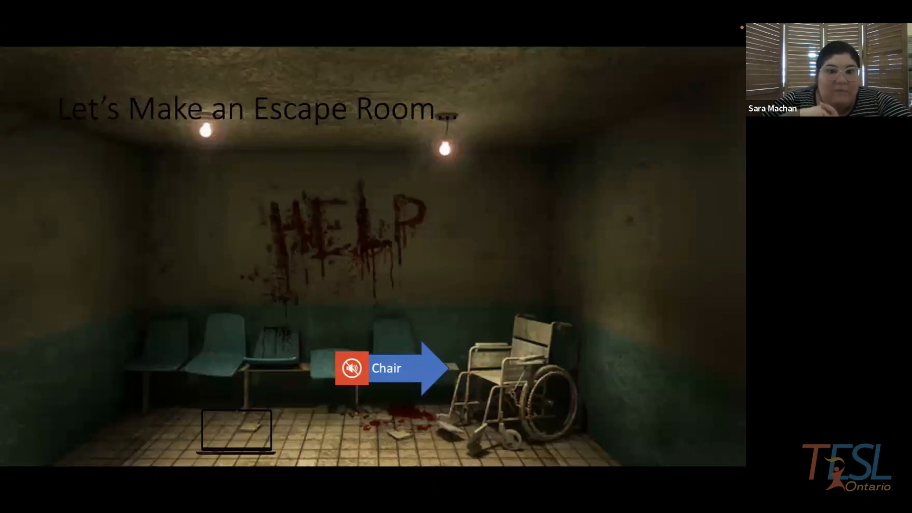
{"action": "left_click", "coordinate": [407, 372]}
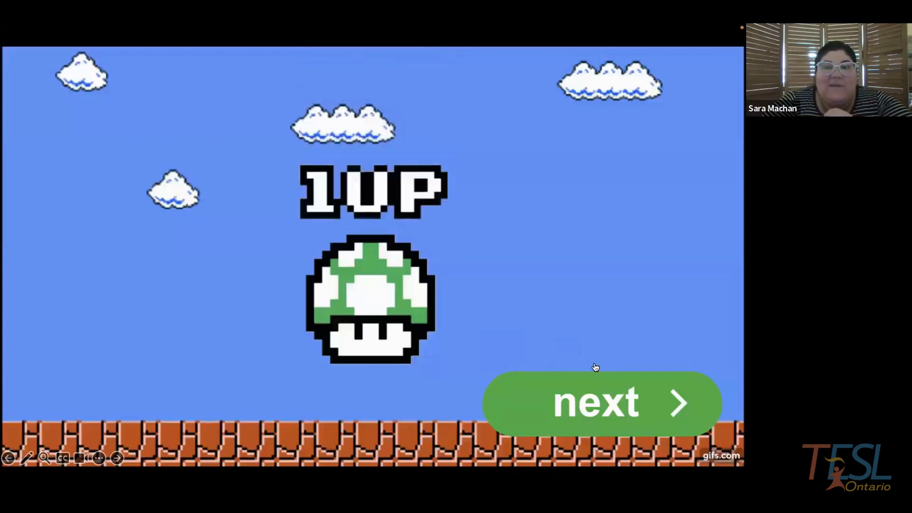
{"action": "left_click", "coordinate": [597, 394]}
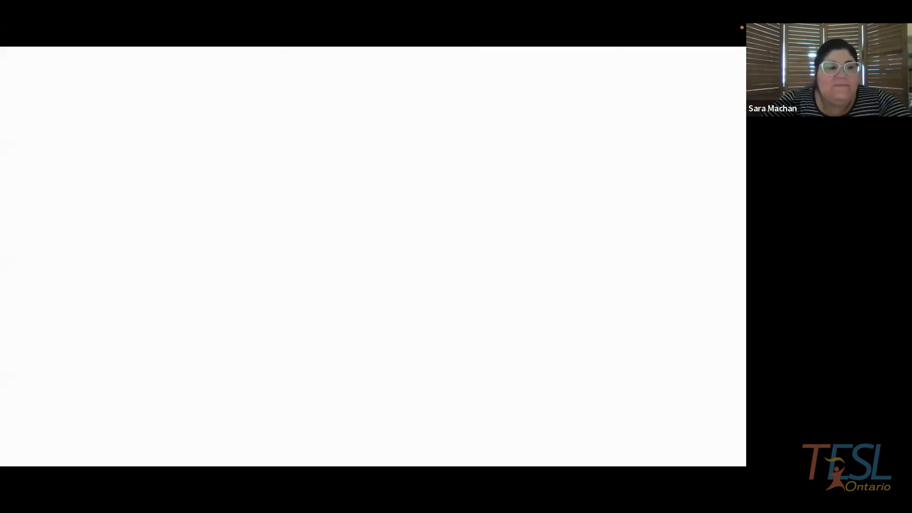
{"action": "key", "text": "Escape"}
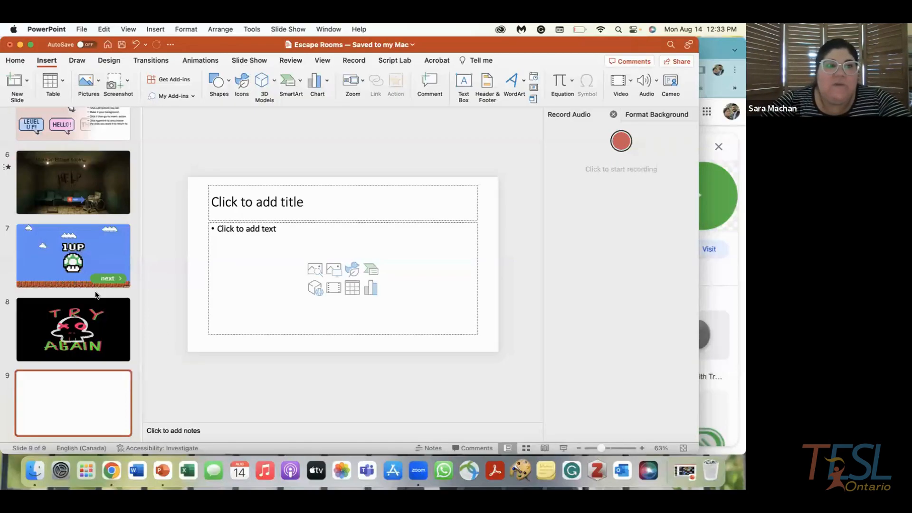
- Delete the title and content placeholders from slide 9
{"action": "scroll", "coordinate": [95, 294], "scroll_direction": "up", "scroll_amount": 2}
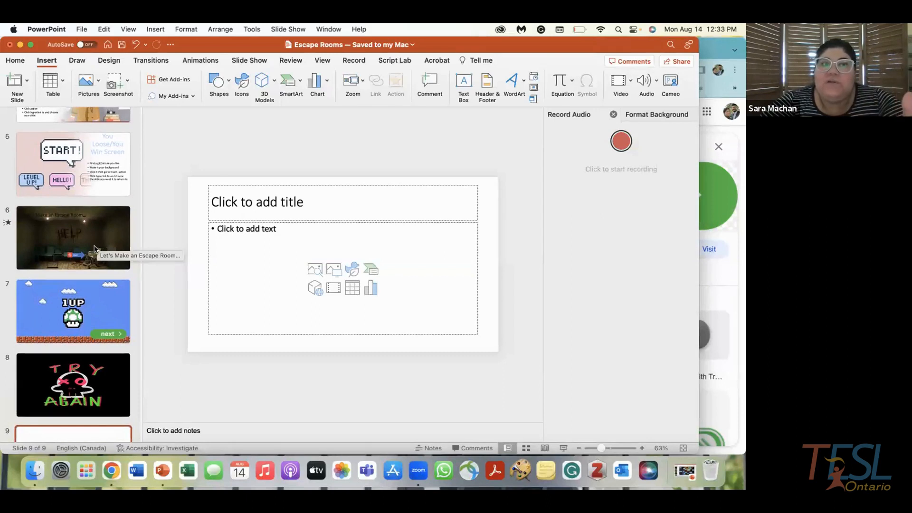
{"action": "scroll", "coordinate": [87, 332], "scroll_direction": "down", "scroll_amount": 1}
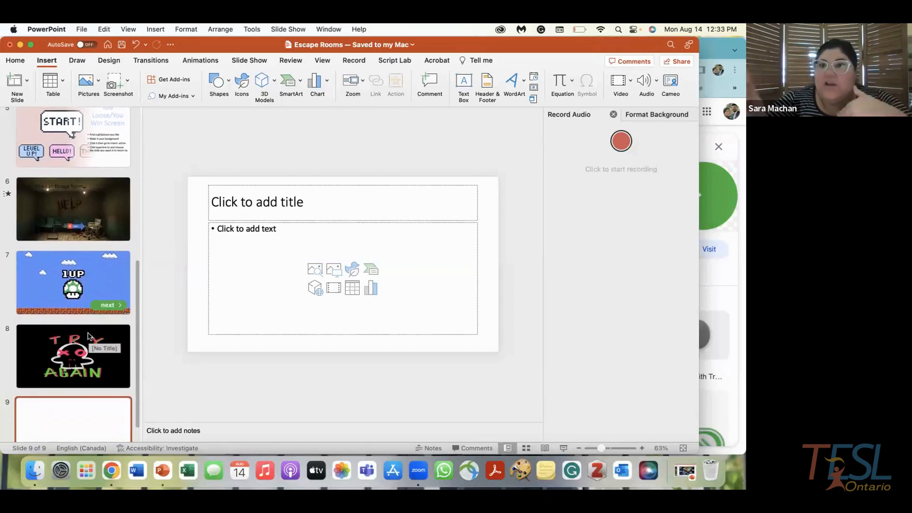
{"action": "scroll", "coordinate": [88, 336], "scroll_direction": "down", "scroll_amount": 1}
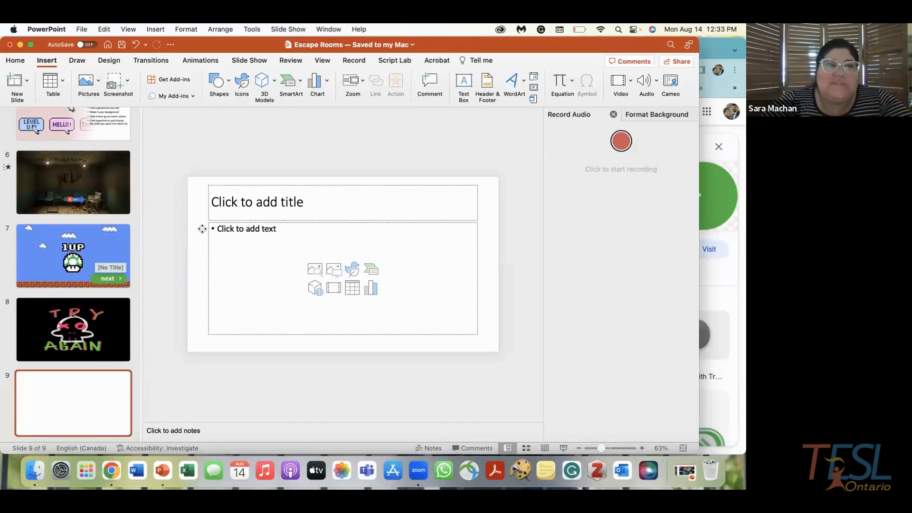
{"action": "left_click", "coordinate": [250, 225]}
{"action": "key", "text": "Delete"}
{"action": "left_click", "coordinate": [248, 221]}
{"action": "key", "text": "Delete"}
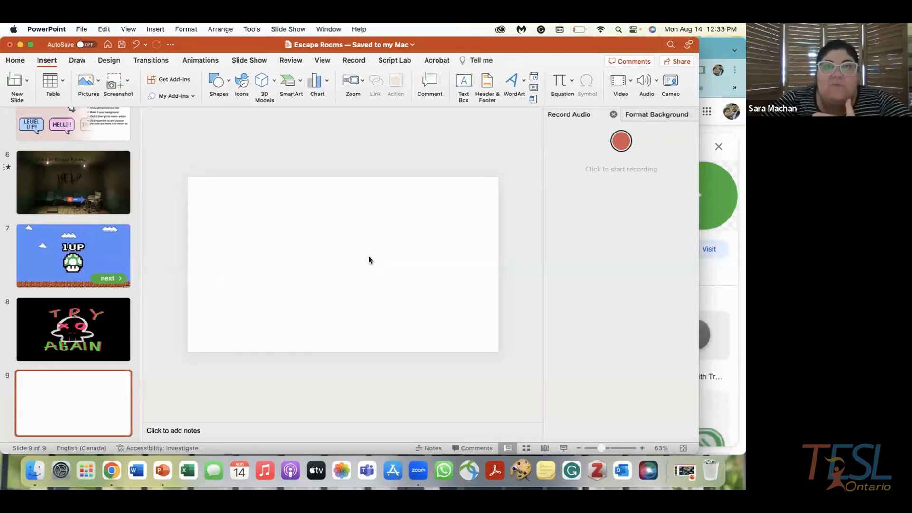
- Switch to Chrome and run a Google image search for "congratulations gif"
{"action": "left_click", "coordinate": [706, 47]}
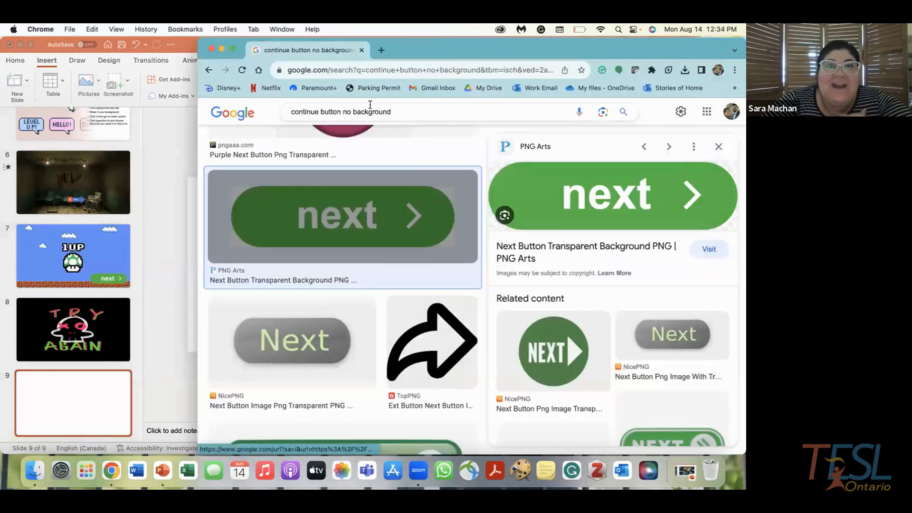
{"action": "triple_click", "coordinate": [399, 111]}
{"action": "type", "text": "con"}
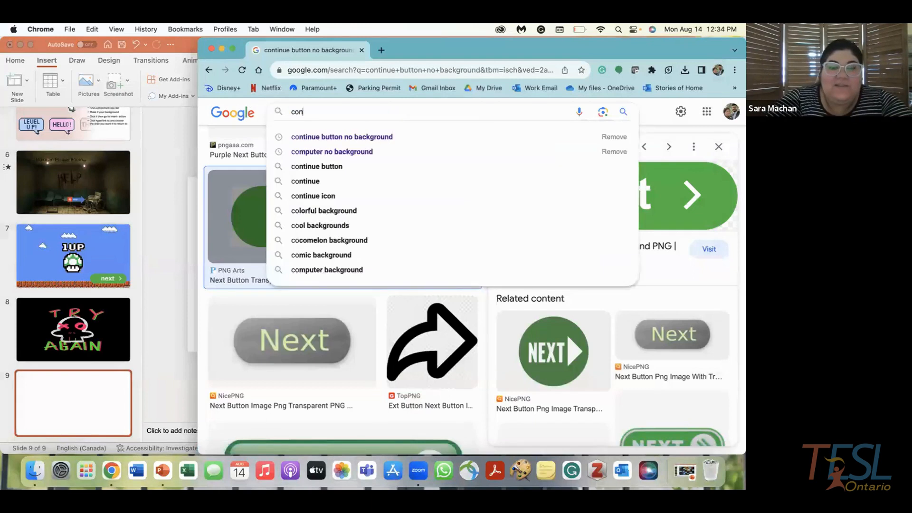
{"action": "type", "text": "gratula"}
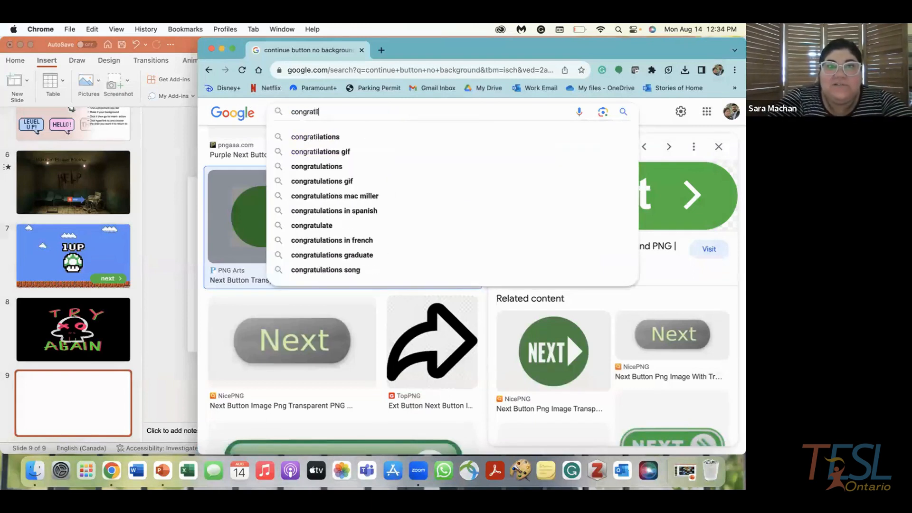
{"action": "type", "text": "tions gif"}
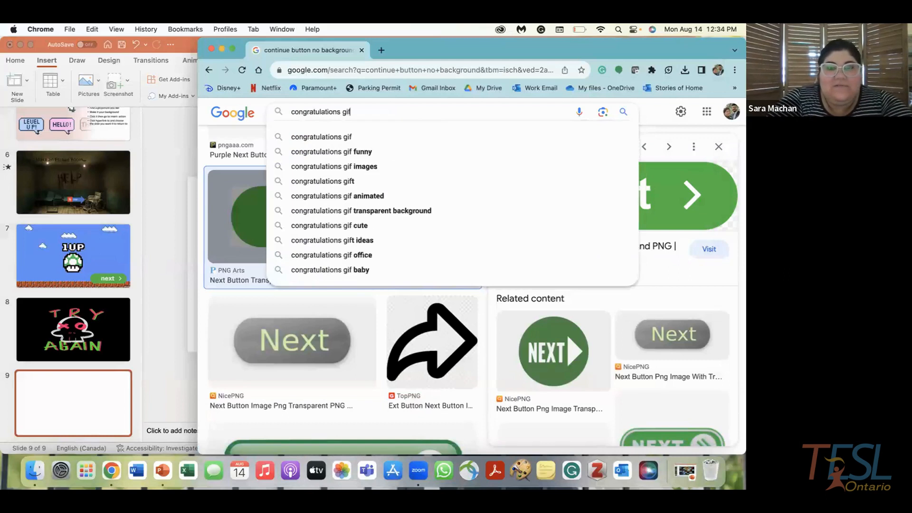
{"action": "key", "text": "Return"}
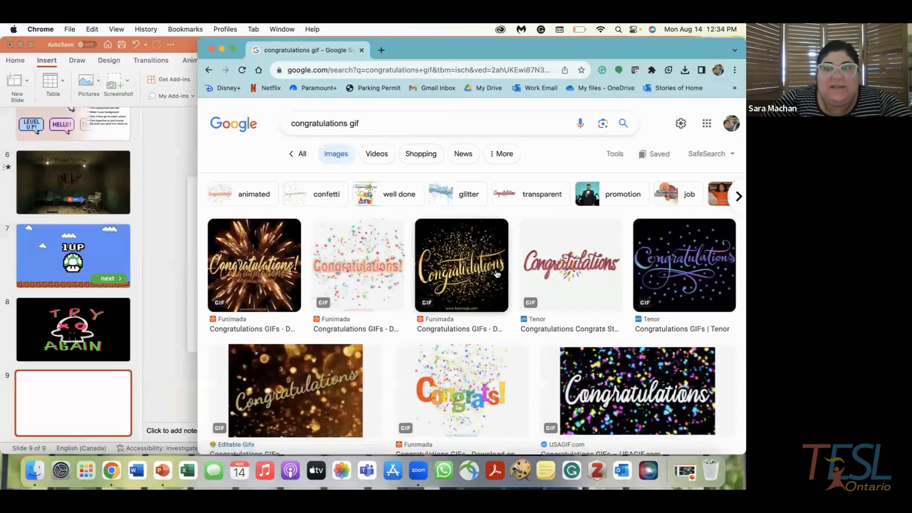
- Open the GIFDB.com Leonardo DiCaprio cheers "Congratulations!" GIF from the image results and copy it
{"action": "scroll", "coordinate": [497, 275], "scroll_direction": "down", "scroll_amount": 7}
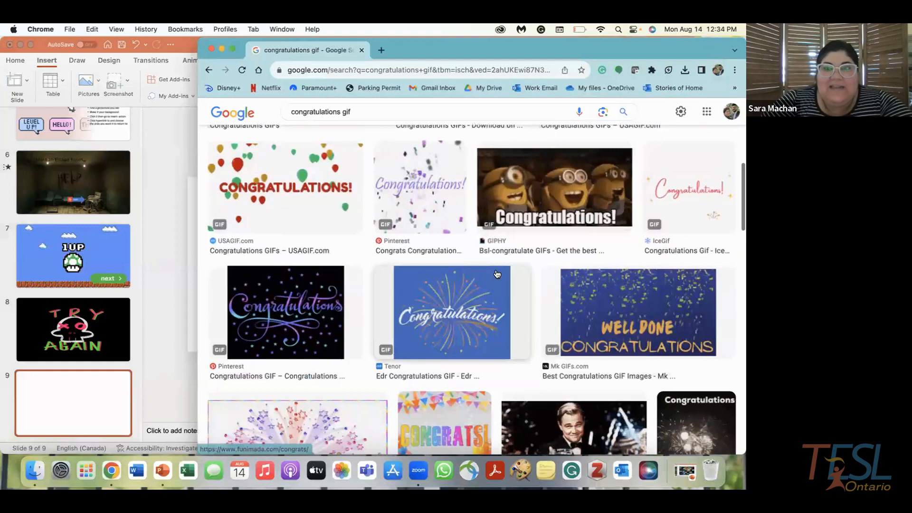
{"action": "scroll", "coordinate": [497, 274], "scroll_direction": "down", "scroll_amount": 3}
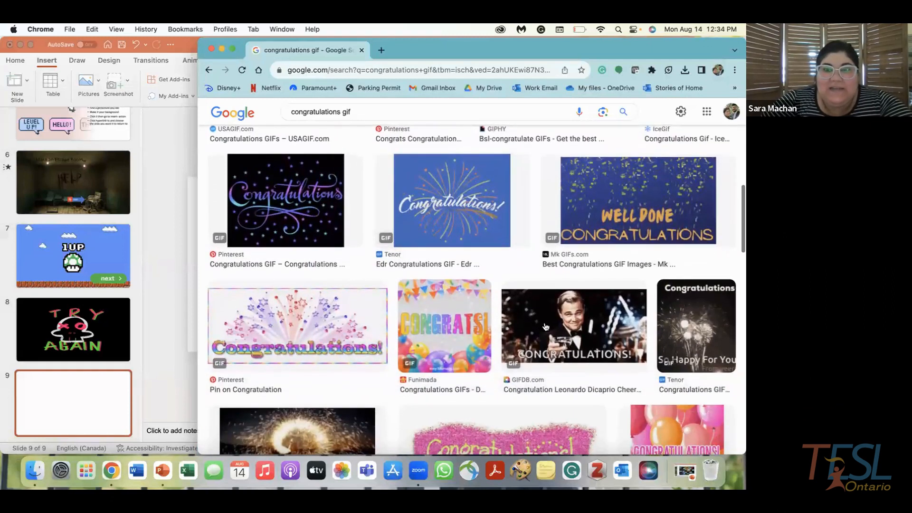
{"action": "left_click", "coordinate": [546, 327]}
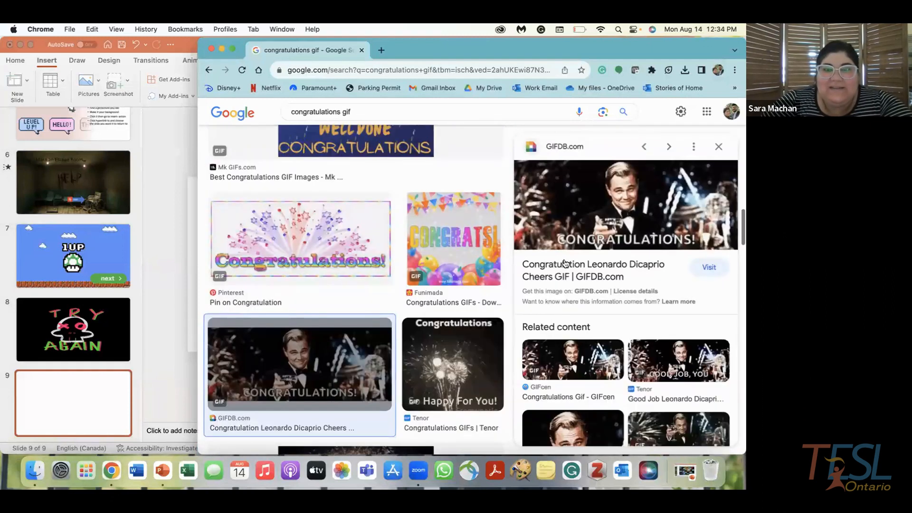
{"action": "right_click", "coordinate": [613, 192]}
{"action": "left_click", "coordinate": [471, 303]}
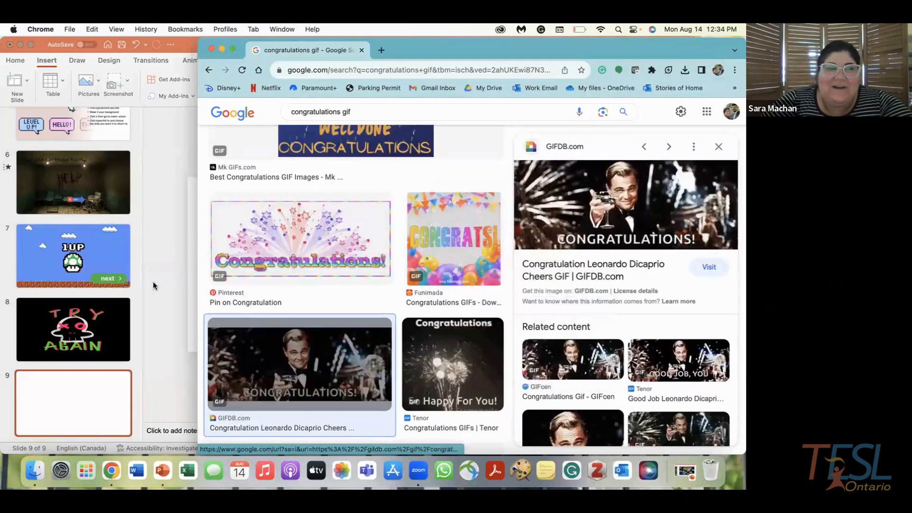
- Back in PowerPoint, paste the congratulations GIF onto slide 9 and align it with the slide's bottom edge
{"action": "left_click", "coordinate": [161, 280]}
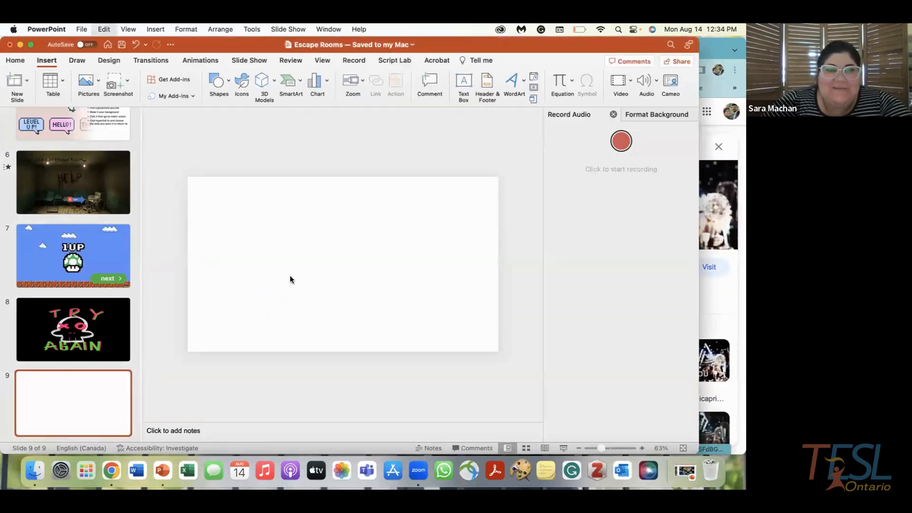
{"action": "key", "text": "super+v"}
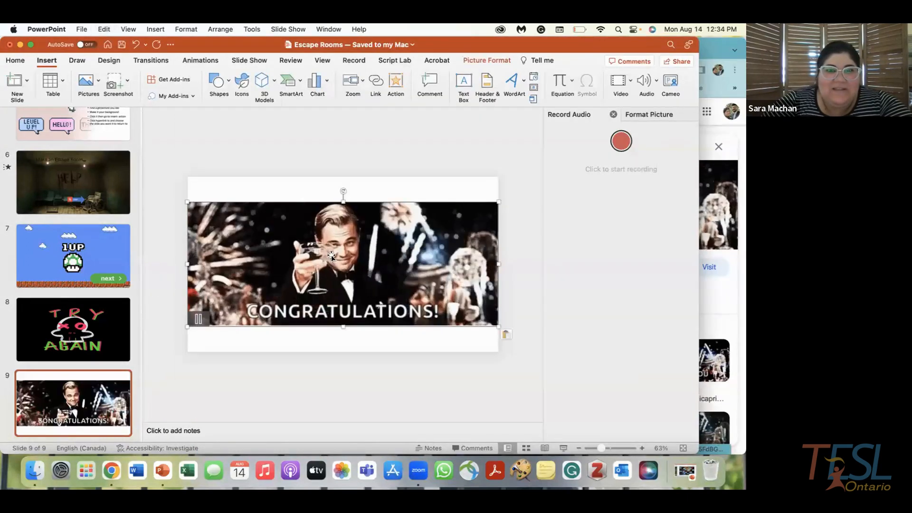
{"action": "left_click_drag", "start_coordinate": [331, 254], "coordinate": [332, 280]}
{"action": "left_click", "coordinate": [385, 165]}
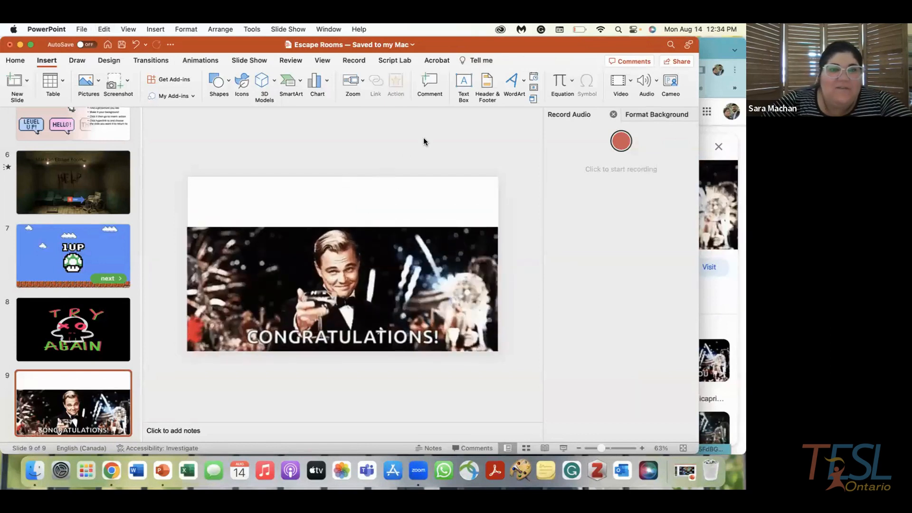